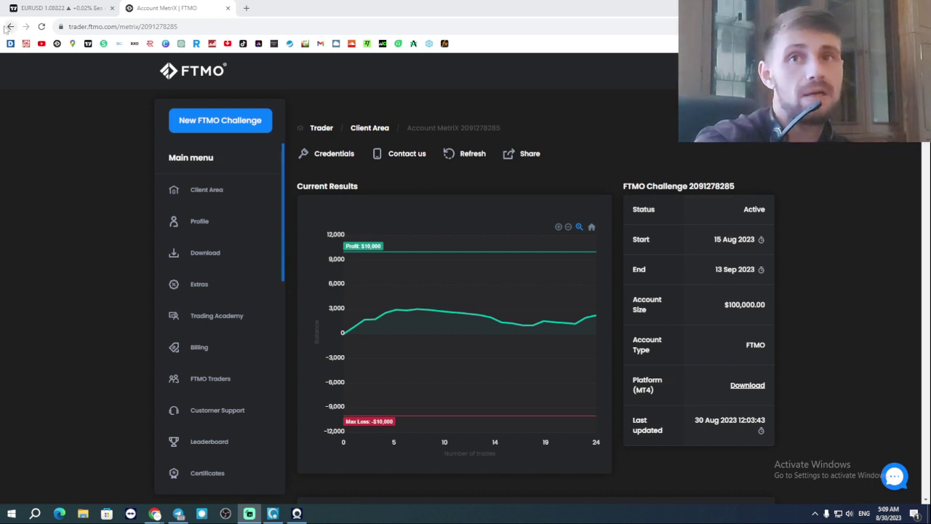
# Go back from the $100,000 challenge's MetriX page to the FTMO challenge accounts list.
pyautogui.click(10, 26)
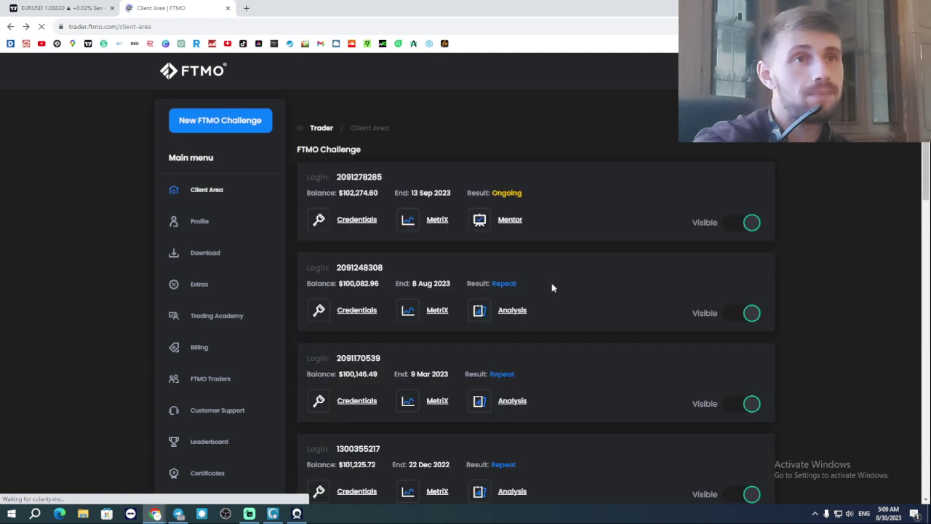
pyautogui.click(409, 310)
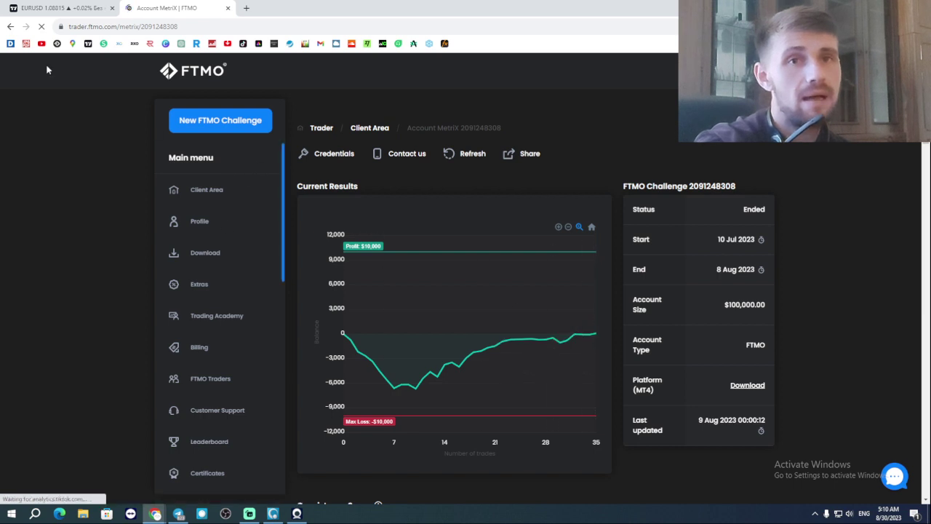
pyautogui.click(10, 32)
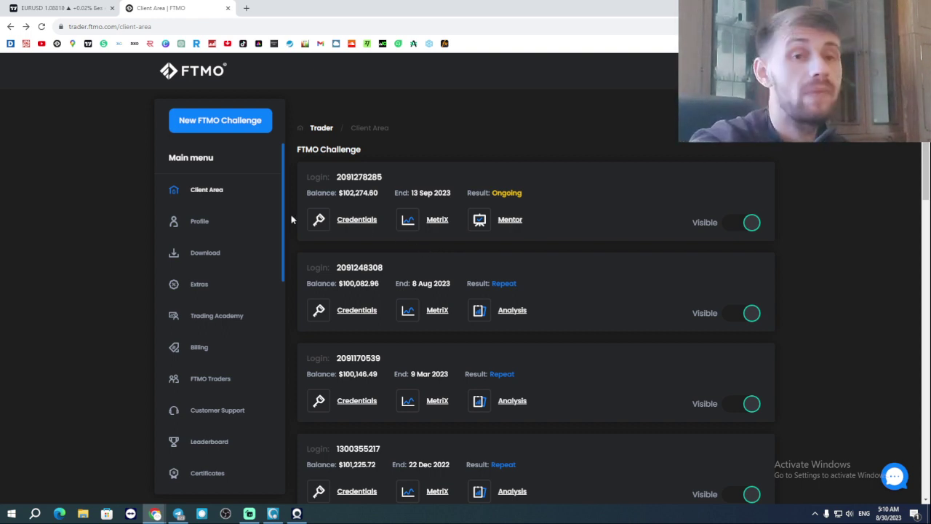
# Open MetriX for the ongoing $100,000 challenge showing its +$2,274.60 balance curve.
pyautogui.click(531, 322)
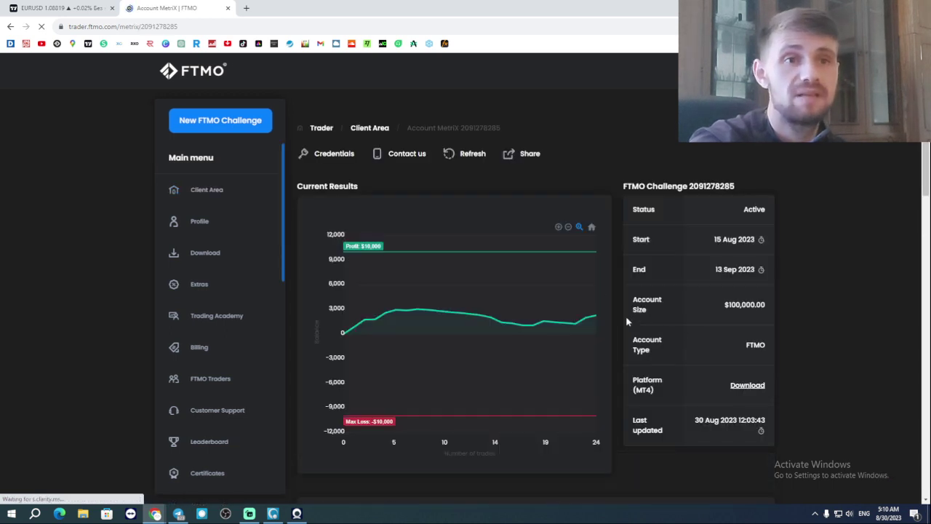
pyautogui.moveTo(344, 333)
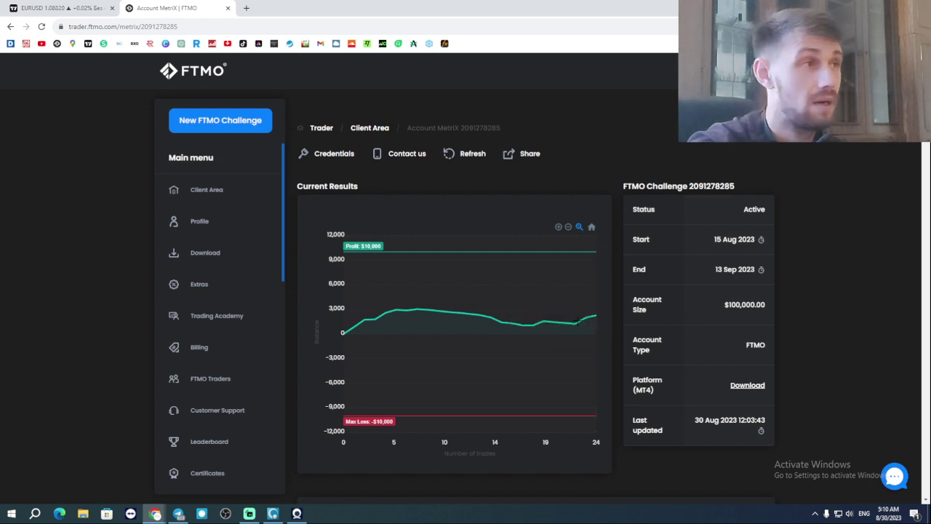
# Scroll down to the Trading Journal and show its second page of trades.
pyautogui.scroll(-4, 576, 320)
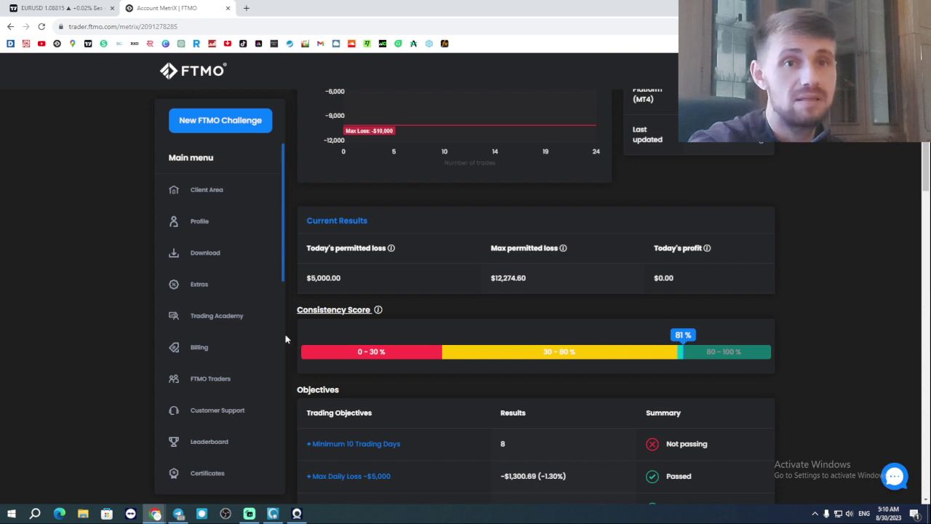
pyautogui.scroll(-3, 713, 367)
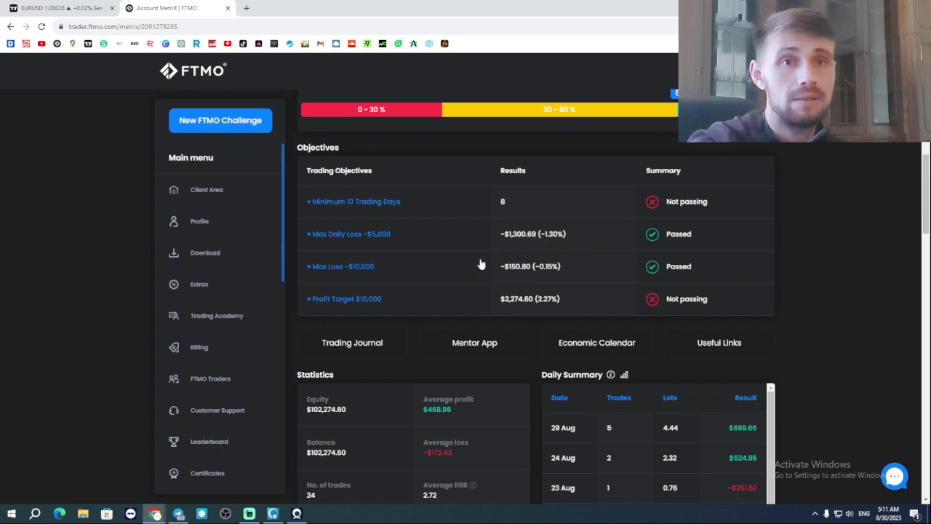
pyautogui.scroll(-5, 484, 259)
pyautogui.scroll(-8, 603, 235)
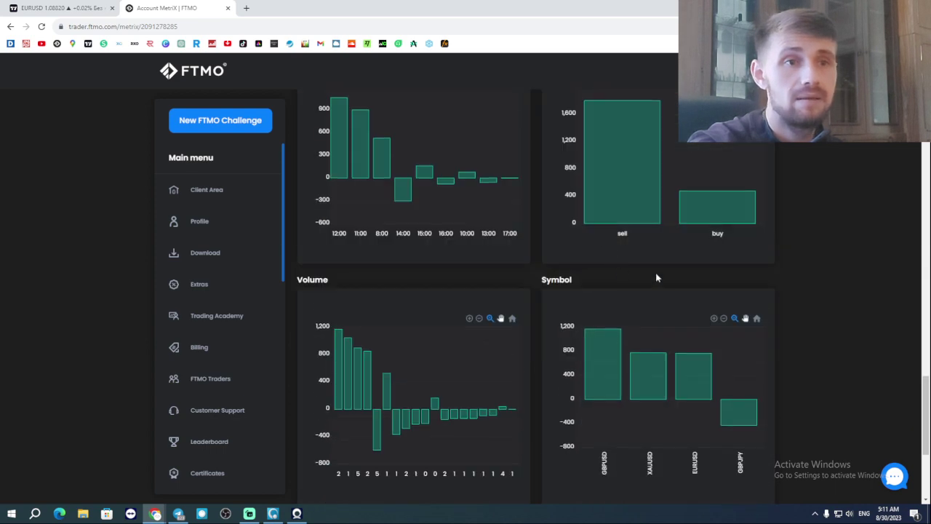
pyautogui.scroll(5, 657, 277)
pyautogui.scroll(5, 654, 291)
pyautogui.scroll(-6, 543, 319)
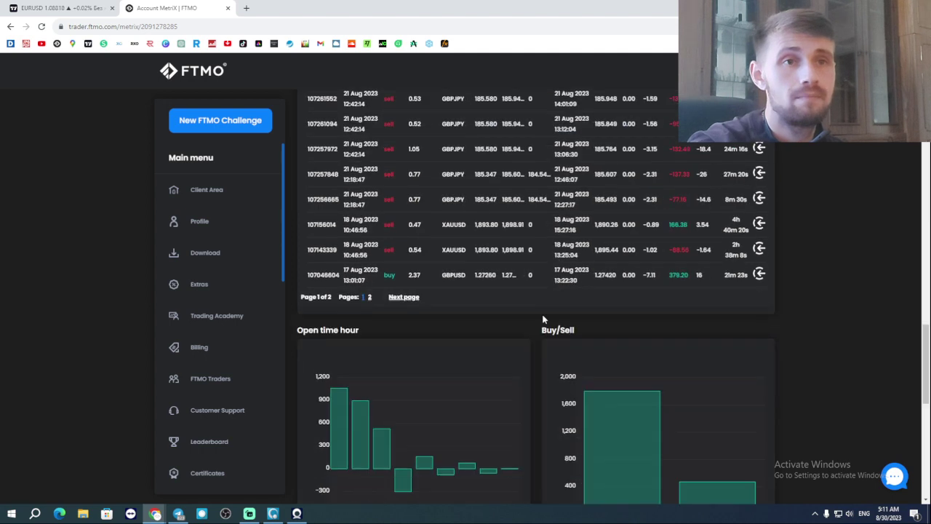
pyautogui.click(370, 297)
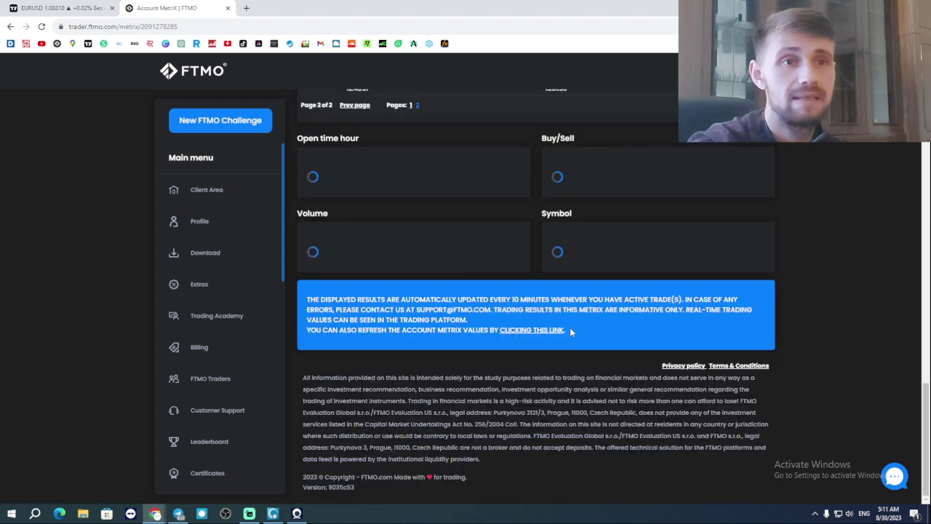
# Return the Trading Journal to page 1 to see the 17–29 Aug trades.
pyautogui.scroll(10, 570, 328)
pyautogui.scroll(-6, 665, 348)
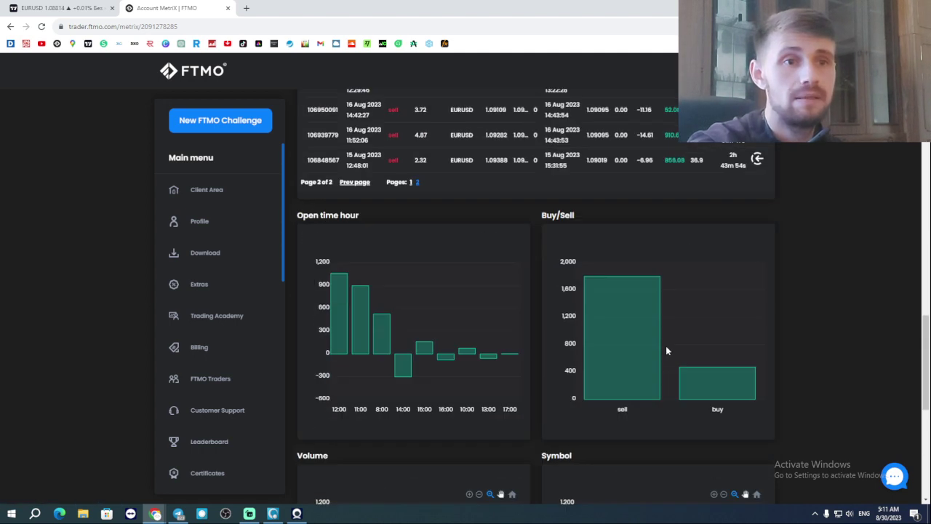
pyautogui.scroll(3, 676, 327)
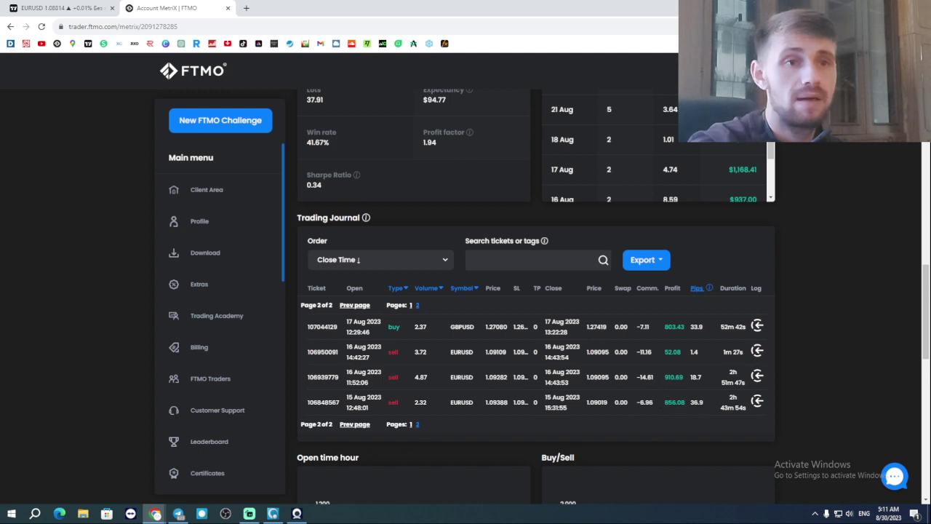
pyautogui.scroll(-2, 669, 326)
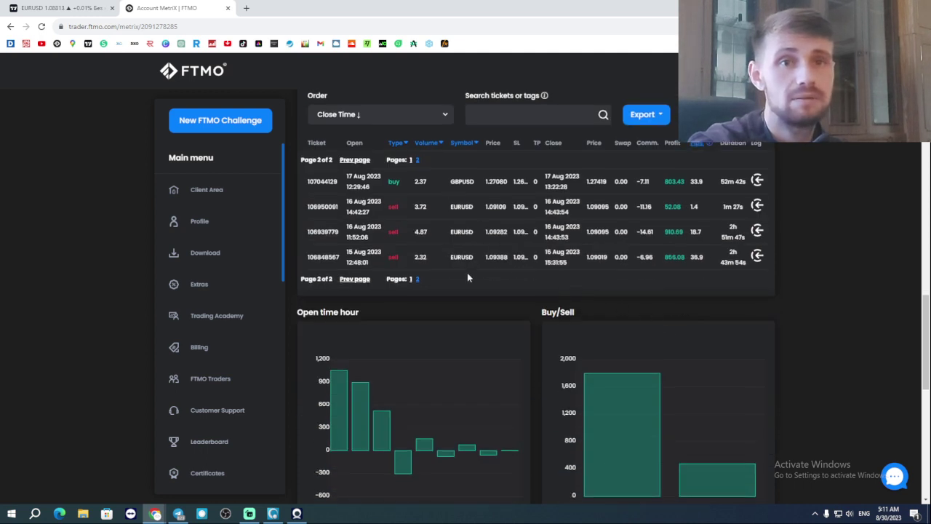
pyautogui.click(411, 280)
pyautogui.scroll(-5, 712, 331)
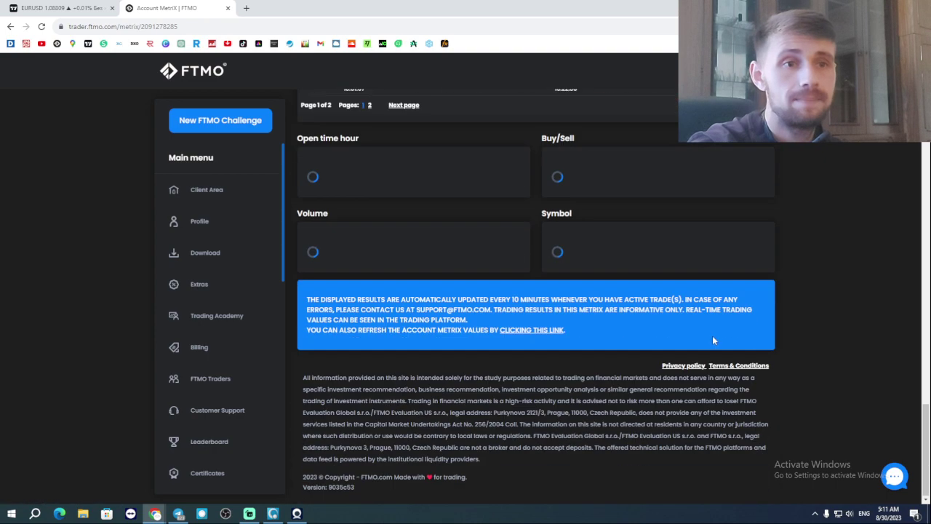
pyautogui.scroll(8, 662, 328)
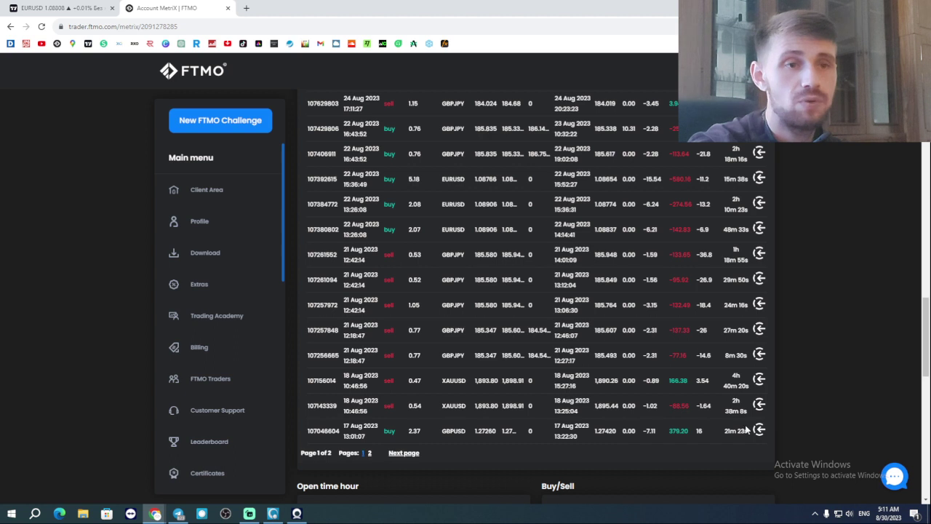
pyautogui.scroll(2, 690, 416)
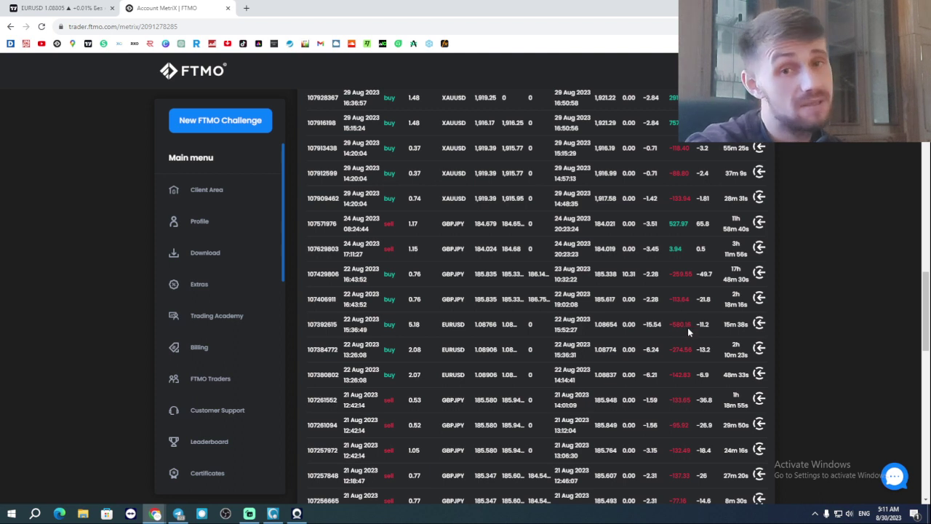
pyautogui.scroll(-2, 690, 331)
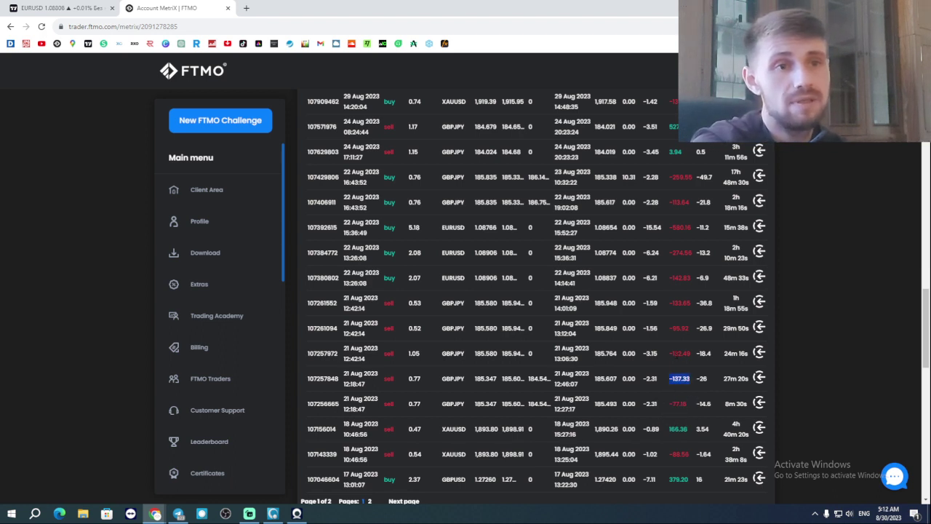
pyautogui.moveTo(670, 356); pyautogui.dragTo(692, 234)
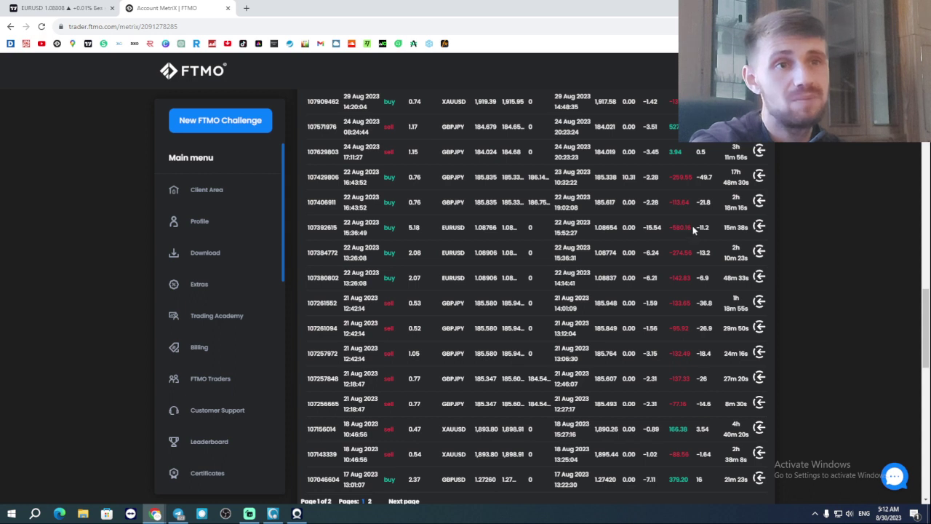
pyautogui.moveTo(693, 228)
pyautogui.mouseDown()
pyautogui.moveTo(677, 228)
pyautogui.moveTo(691, 228)
pyautogui.mouseUp()
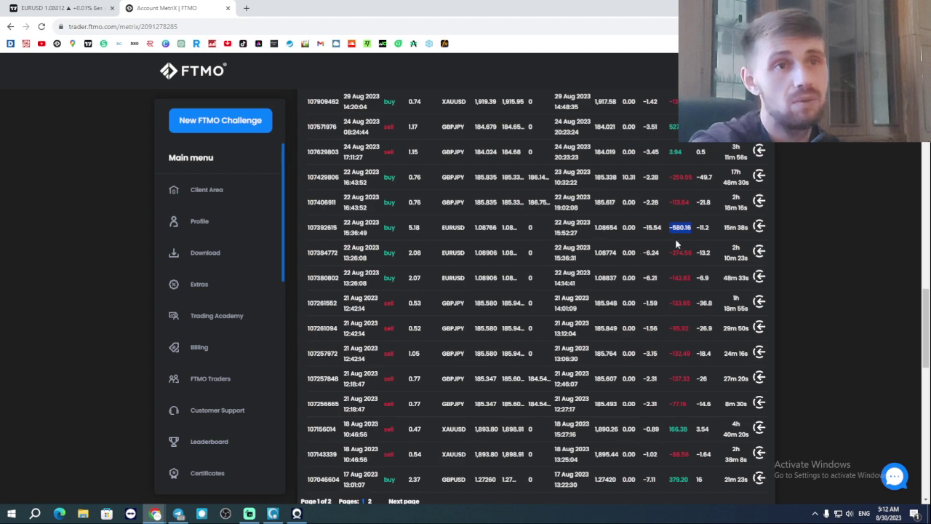
pyautogui.scroll(2, 677, 246)
pyautogui.moveTo(669, 348); pyautogui.dragTo(693, 322)
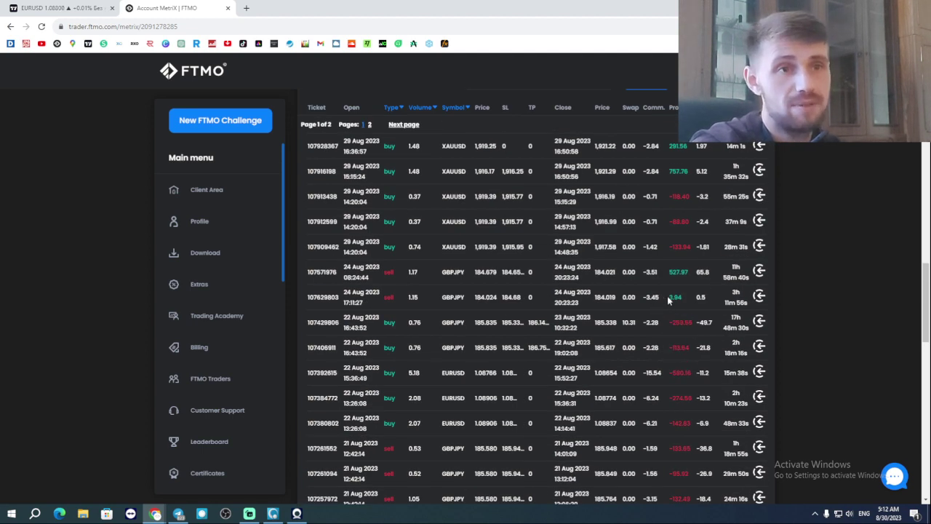
pyautogui.moveTo(668, 272); pyautogui.dragTo(697, 273)
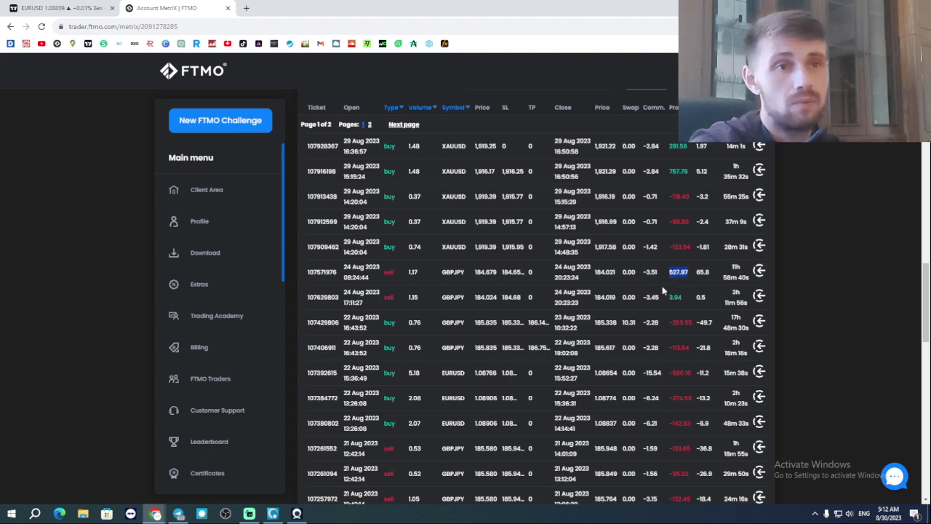
pyautogui.scroll(2, 671, 291)
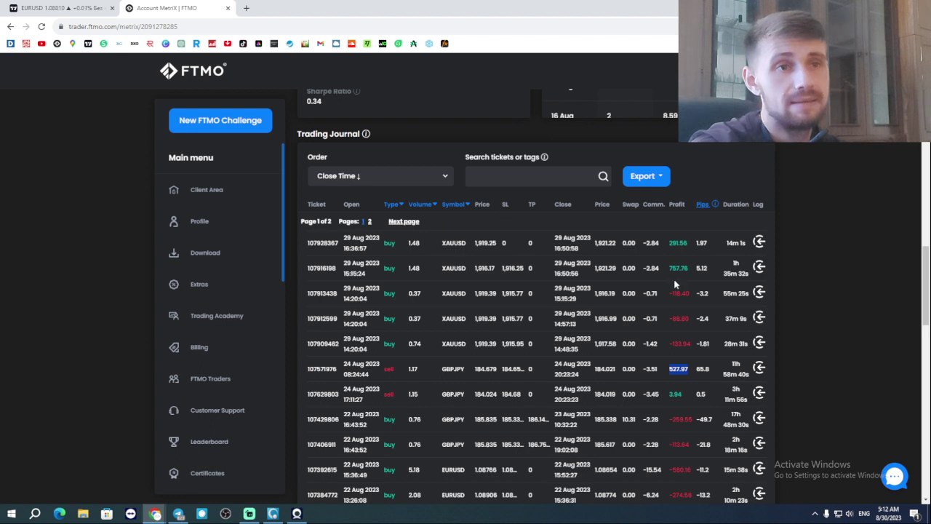
pyautogui.doubleClick(677, 268)
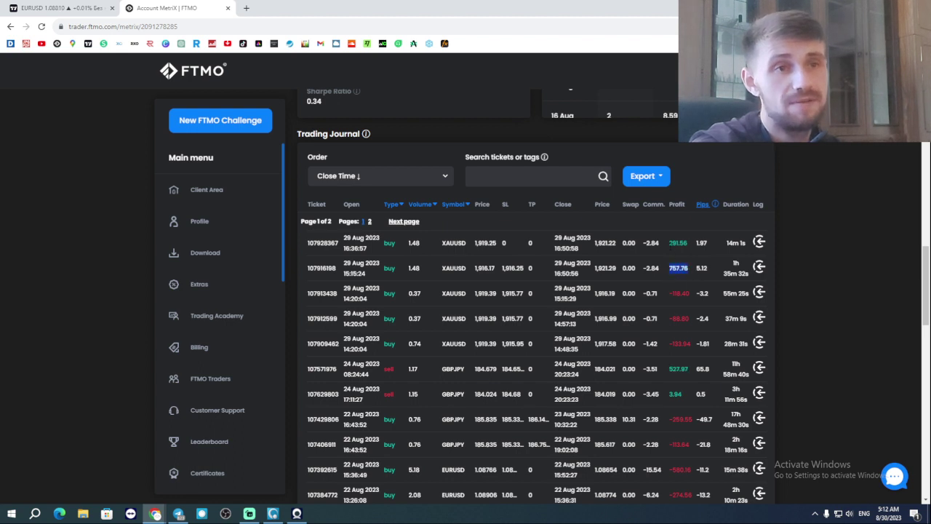
pyautogui.moveTo(676, 243); pyautogui.dragTo(705, 277)
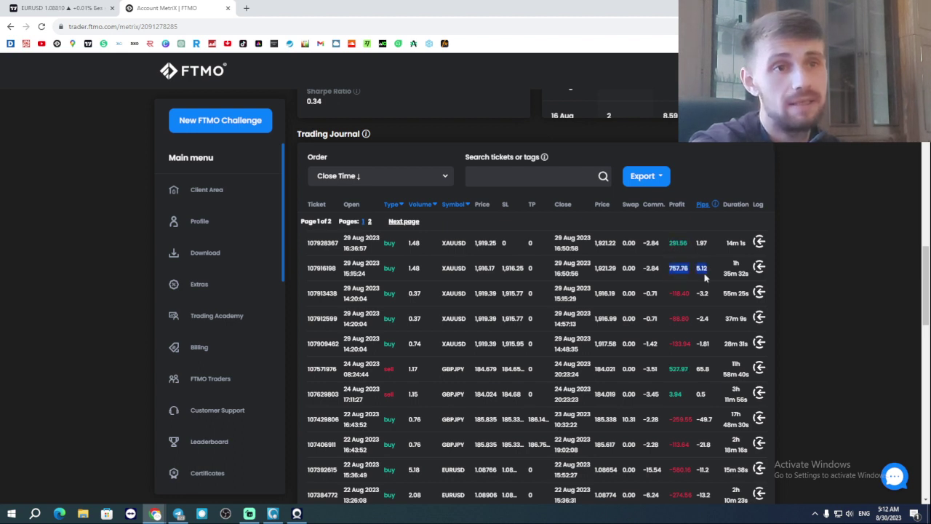
pyautogui.scroll(10, 505, 308)
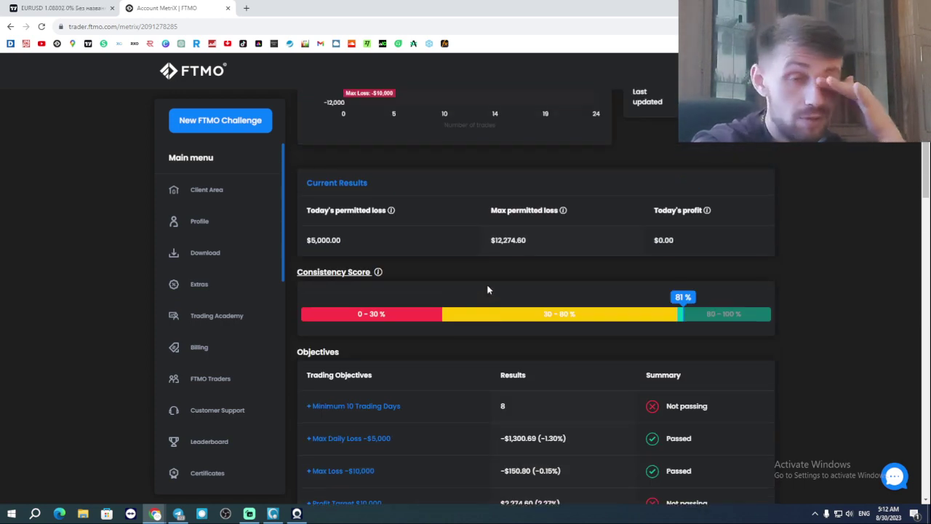
# Scroll to the account Statistics and highlight the 41.67% win rate.
pyautogui.scroll(-4, 471, 265)
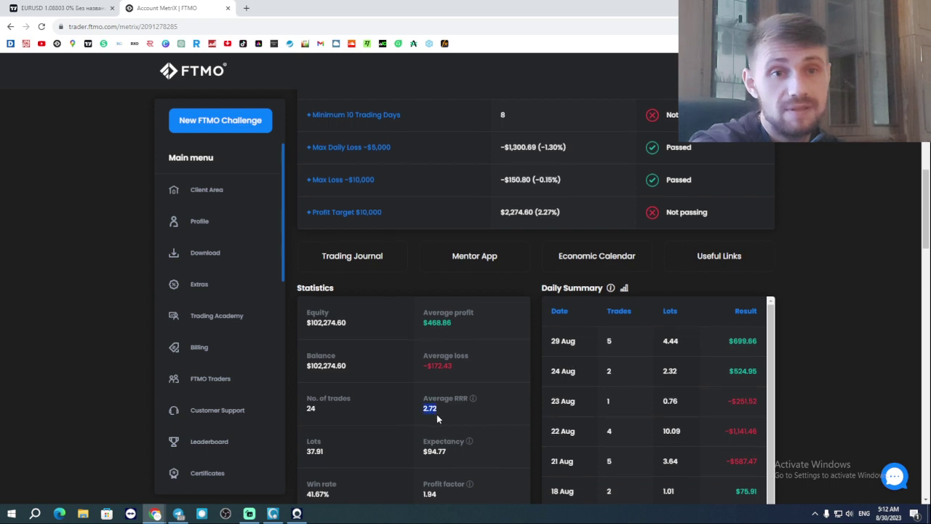
pyautogui.scroll(-3, 437, 414)
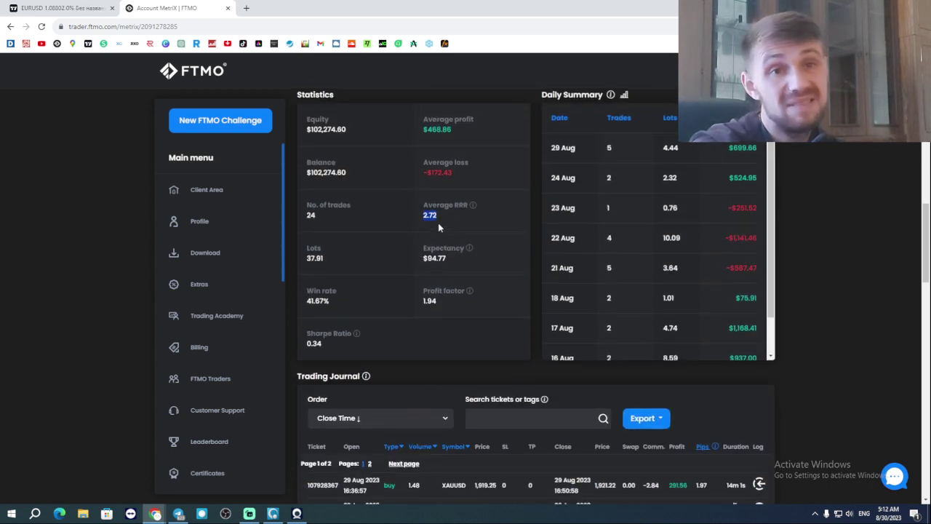
pyautogui.click(325, 307)
pyautogui.tripleClick(337, 351)
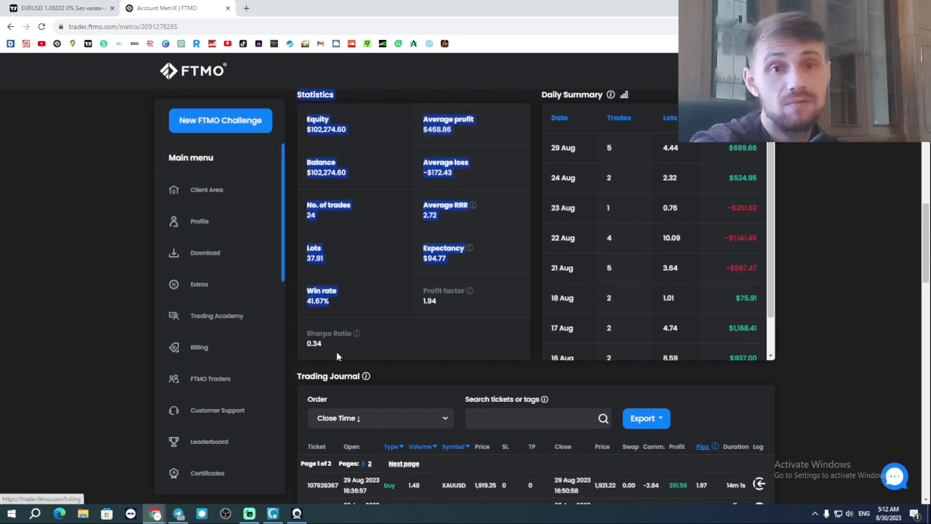
pyautogui.click(327, 304)
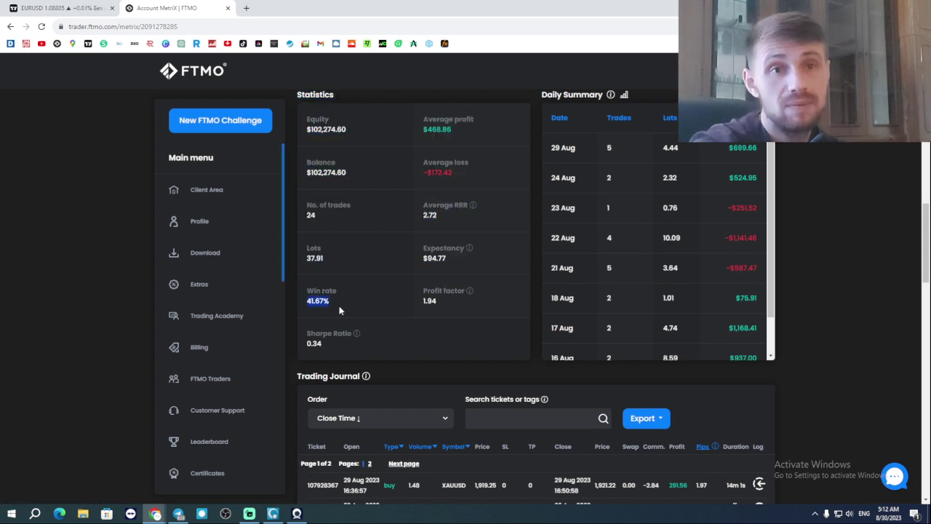
# Return to the EURUSD chart in the TradingView browser tab.
pyautogui.scroll(8, 327, 306)
pyautogui.scroll(3, 580, 371)
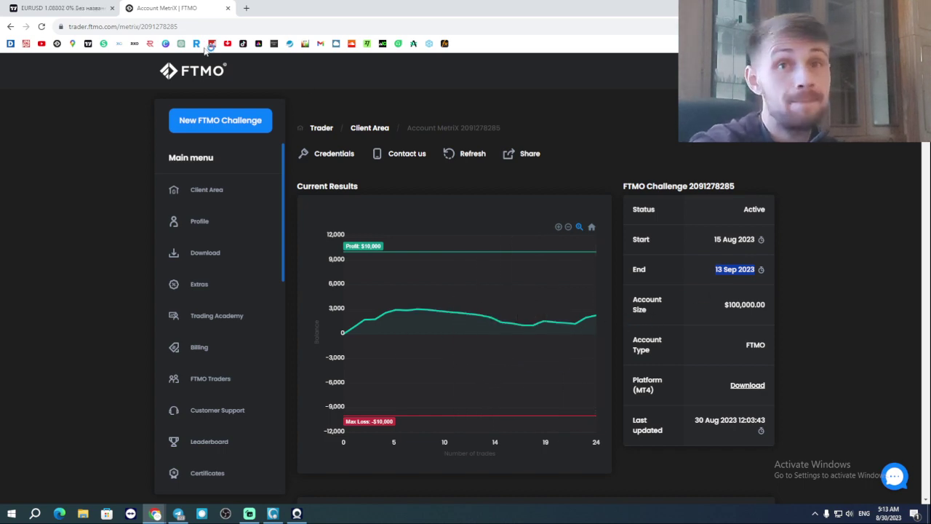
pyautogui.click(62, 8)
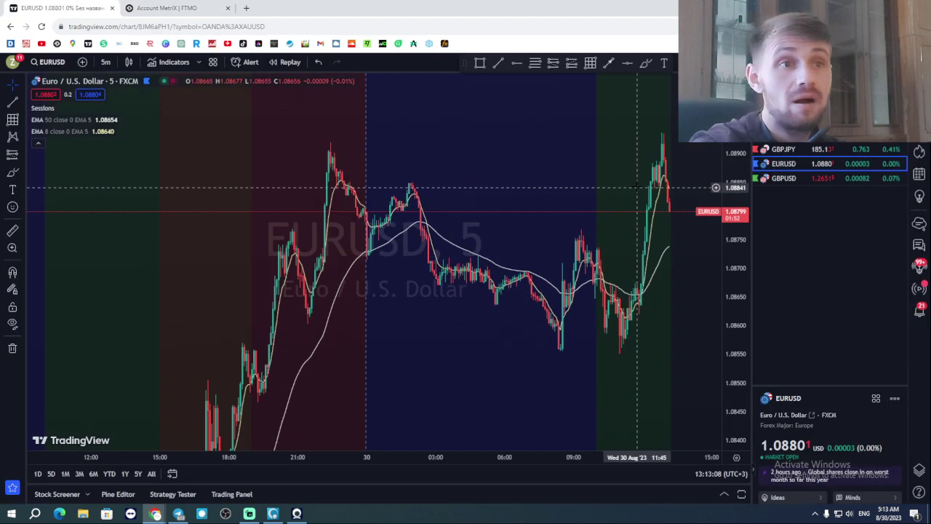
# Zoom out the EURUSD 5-minute chart to show the rally from 1.0785 on 29 Aug.
pyautogui.scroll(-3, 637, 187)
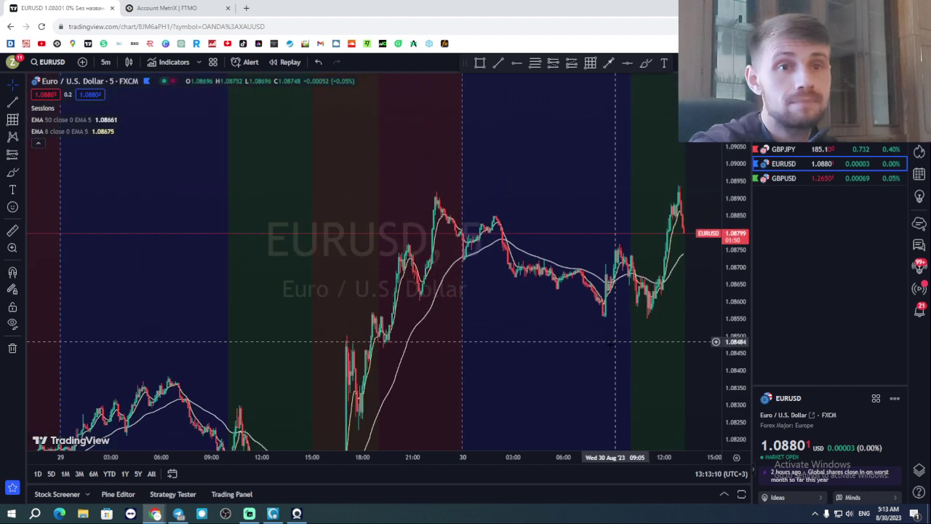
pyautogui.scroll(-5, 615, 341)
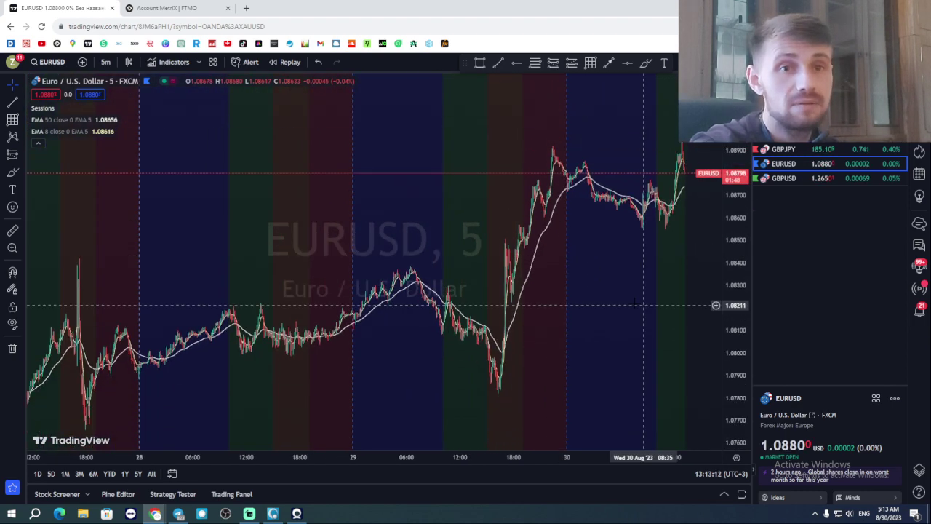
pyautogui.scroll(4, 629, 276)
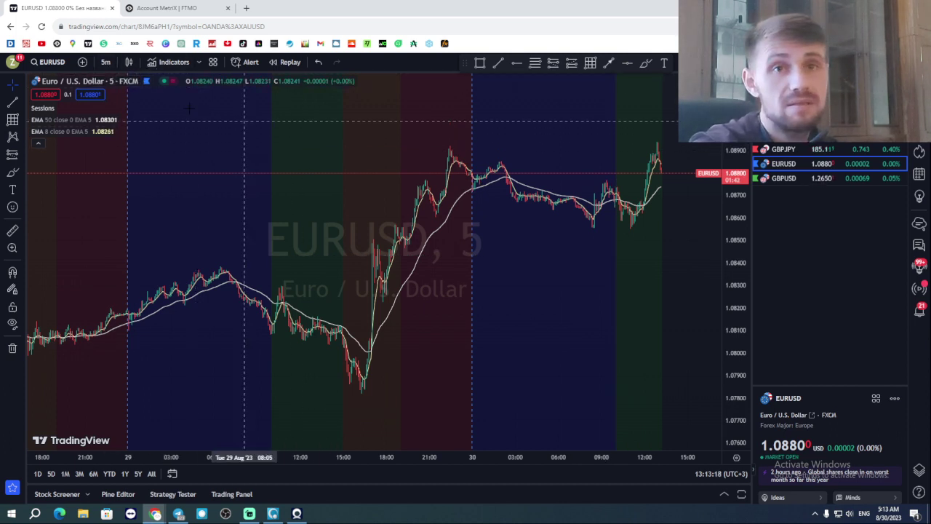
pyautogui.scroll(-2, 677, 217)
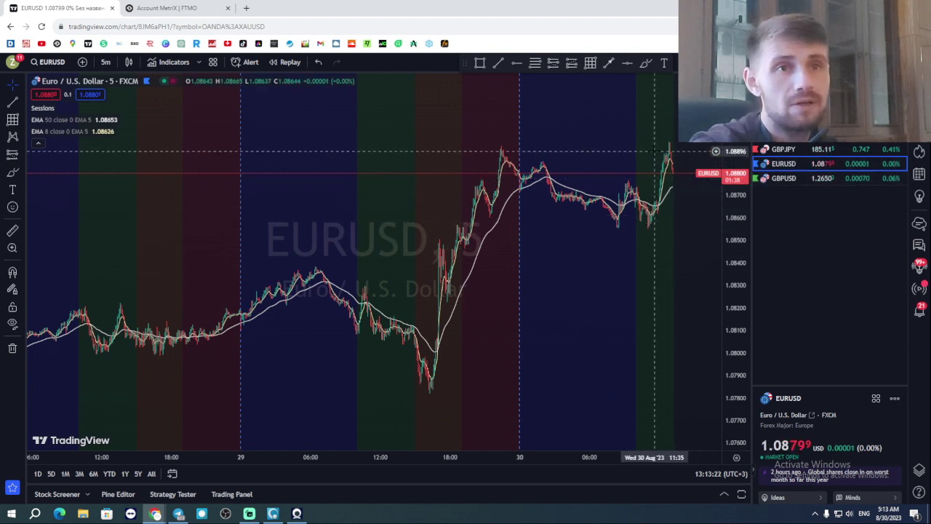
# Switch EURUSD to 1-day candles and frame August's drop to 1.0765 and rebound.
pyautogui.moveTo(745, 278); pyautogui.dragTo(745, 261)
pyautogui.scroll(-3, 588, 259)
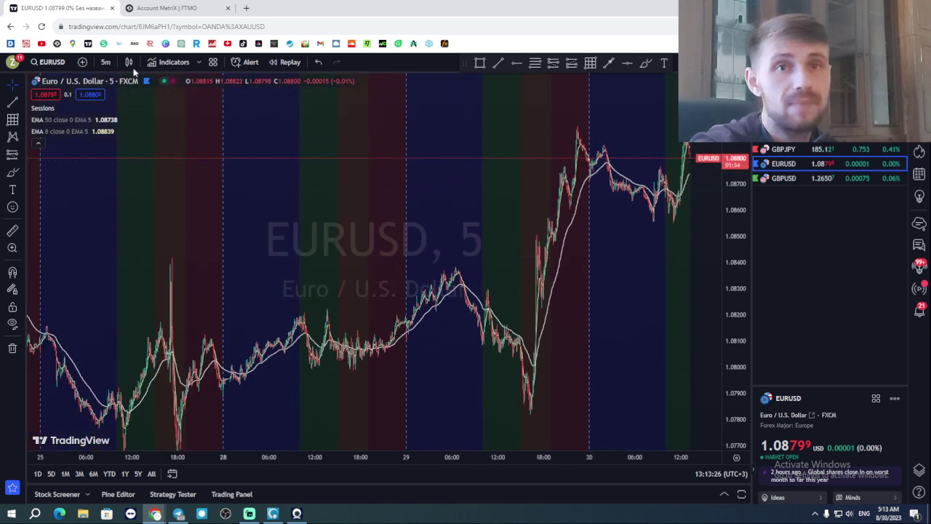
pyautogui.click(107, 64)
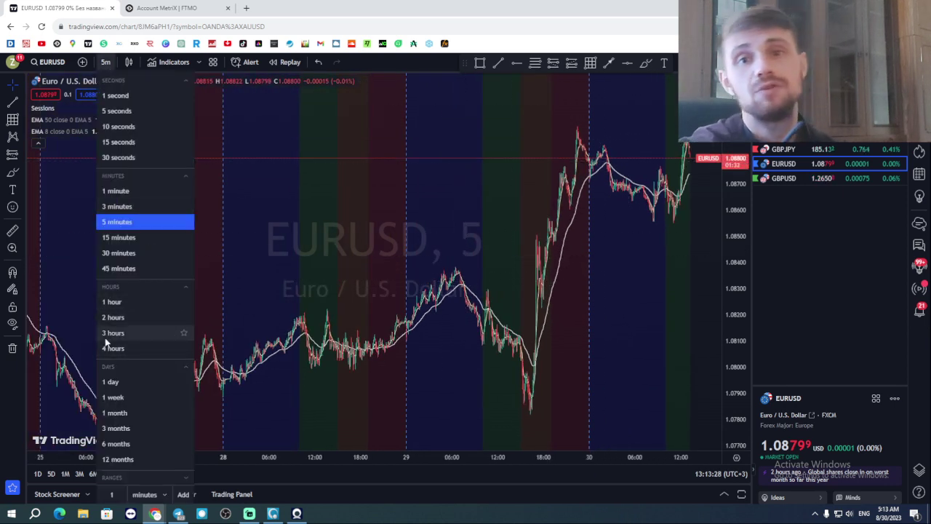
pyautogui.click(123, 386)
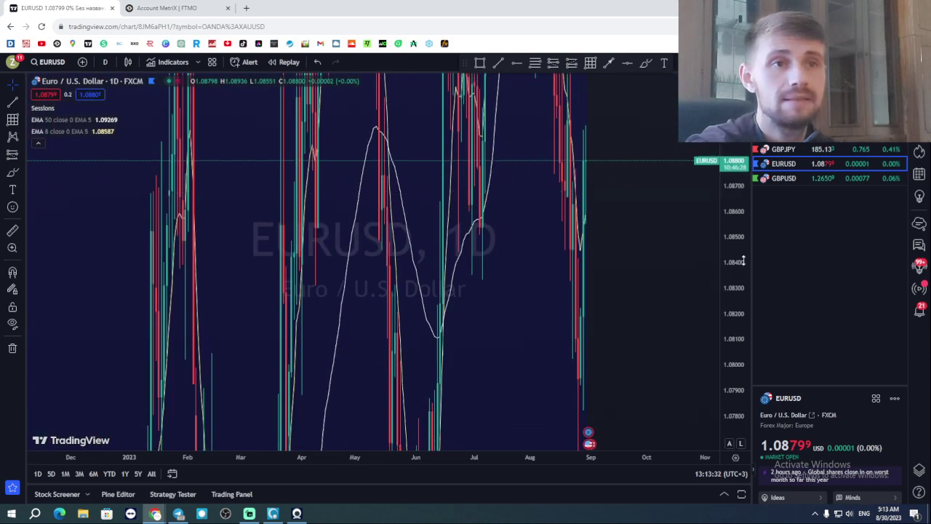
pyautogui.scroll(3, 618, 313)
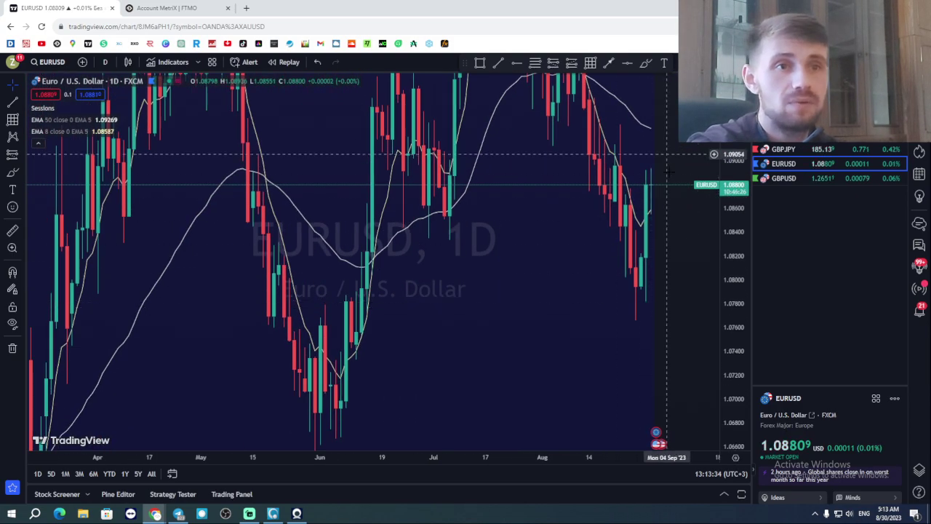
pyautogui.scroll(4, 630, 291)
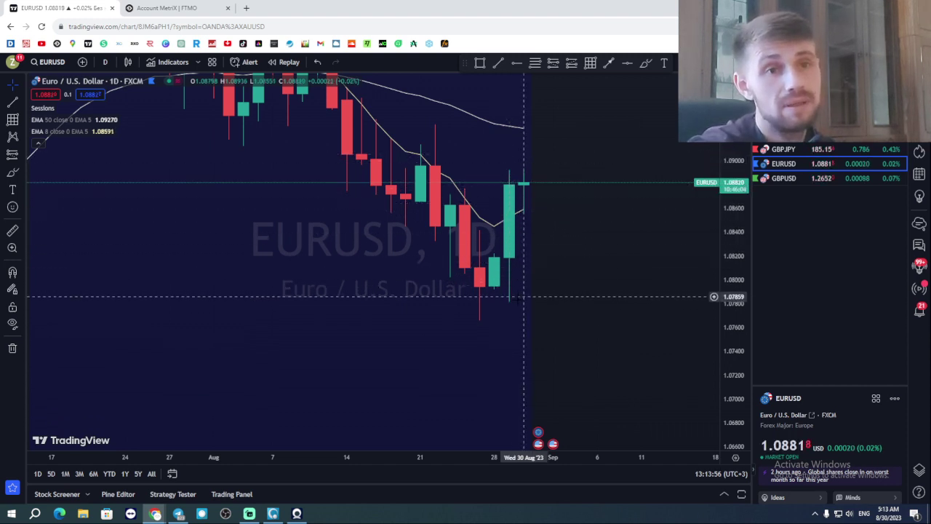
pyautogui.scroll(2, 582, 309)
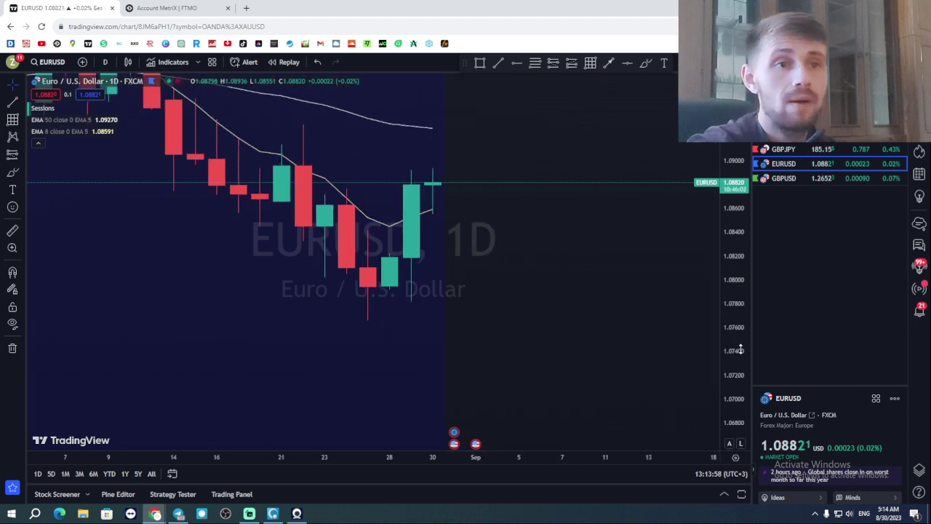
pyautogui.moveTo(731, 353); pyautogui.dragTo(733, 215)
pyautogui.moveTo(535, 313); pyautogui.dragTo(605, 335)
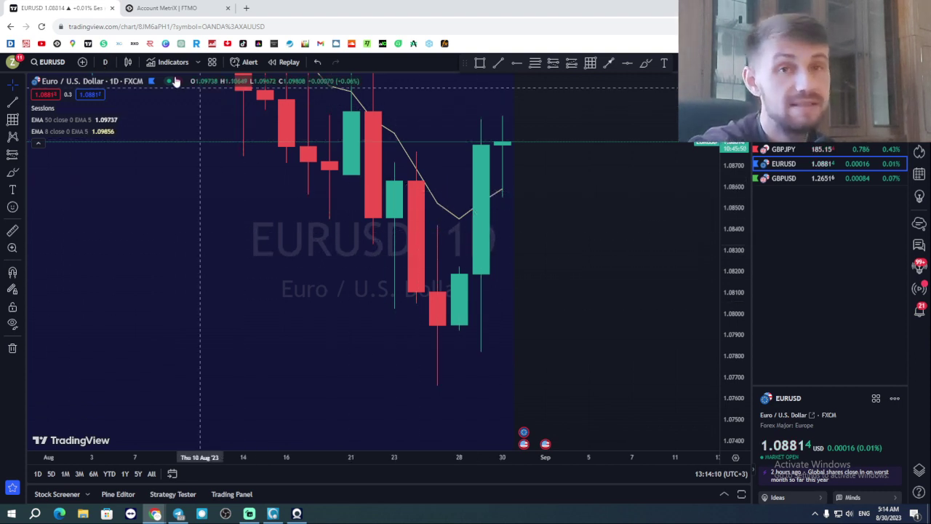
# Switch EURUSD back to 5-minute candles and stretch them to fill the view.
pyautogui.click(104, 62)
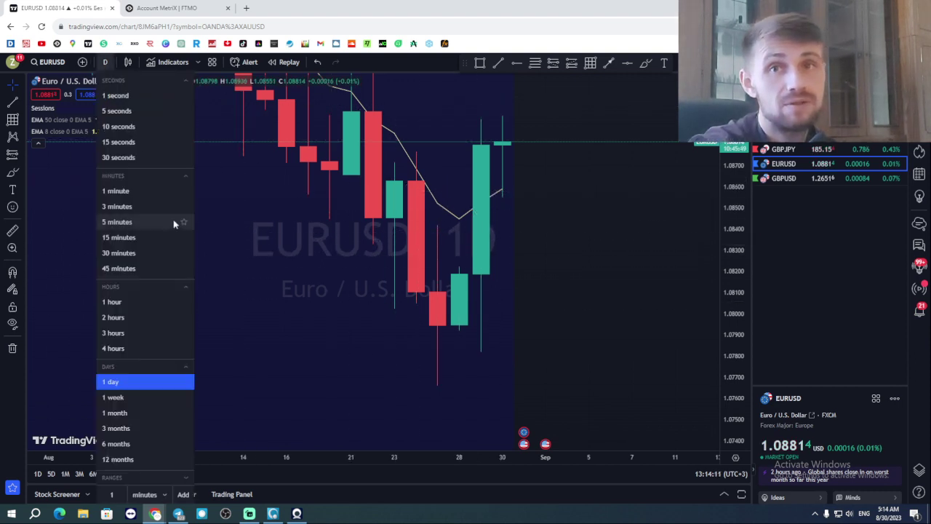
pyautogui.click(121, 221)
pyautogui.scroll(-8, 529, 249)
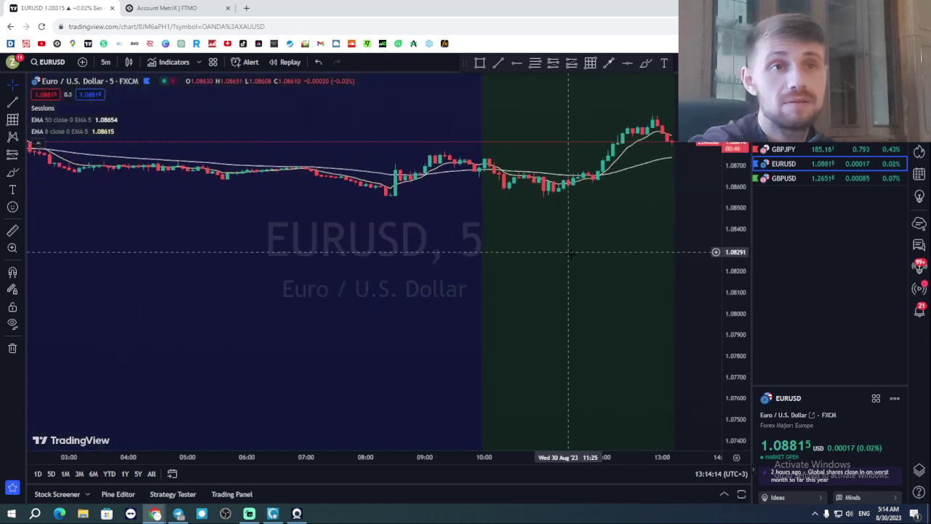
pyautogui.scroll(5, 742, 357)
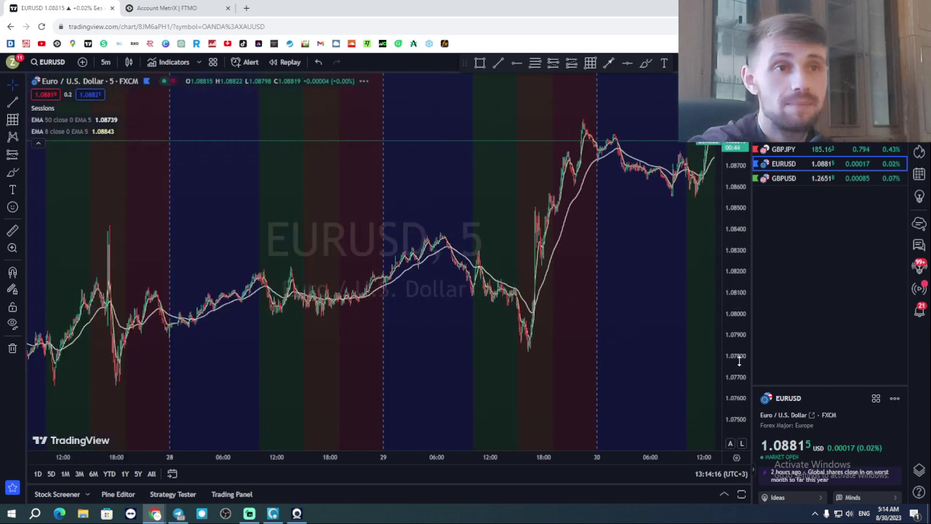
pyautogui.moveTo(735, 357); pyautogui.dragTo(735, 259)
pyautogui.scroll(3, 735, 259)
pyautogui.hscroll(3, 586, 351)
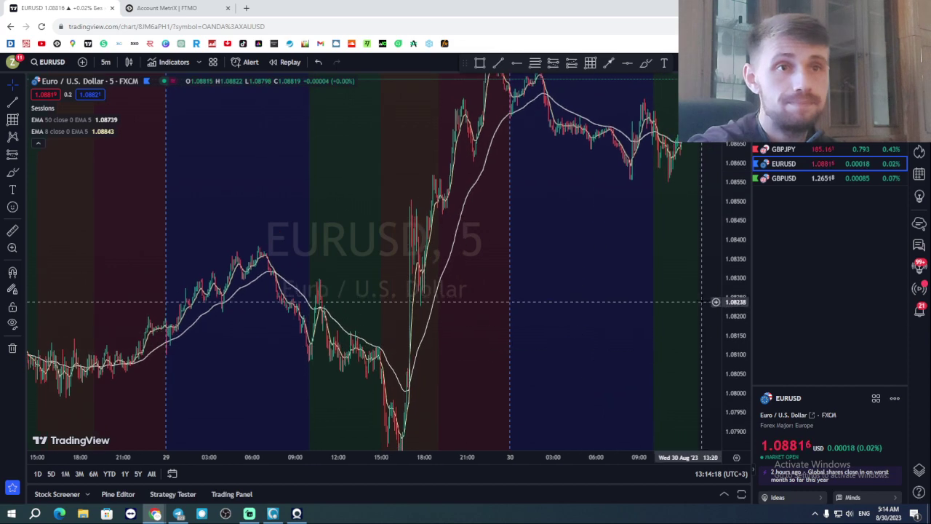
# Draw a purple rectangle zone near 1.0837 and a thin band from 1.08055 to 1.08032.
pyautogui.click(480, 64)
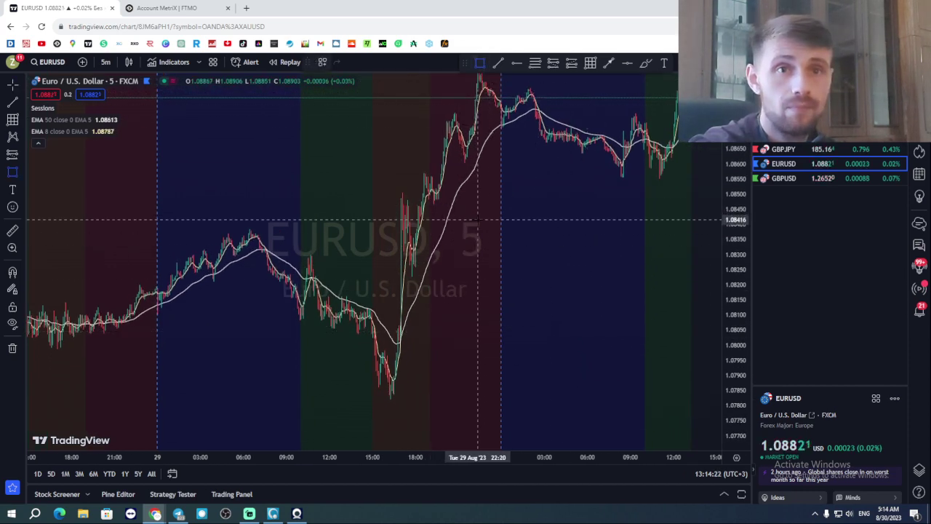
pyautogui.moveTo(477, 218); pyautogui.dragTo(520, 229)
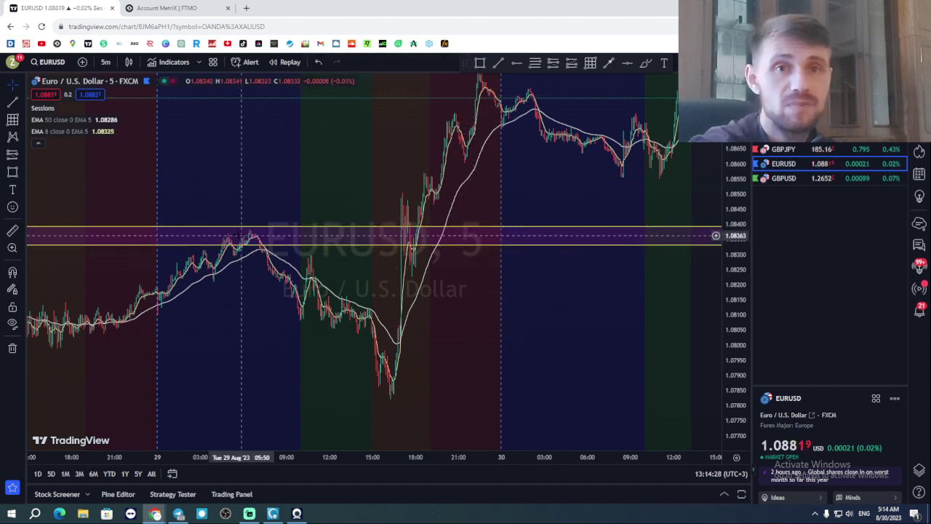
pyautogui.scroll(-3, 640, 312)
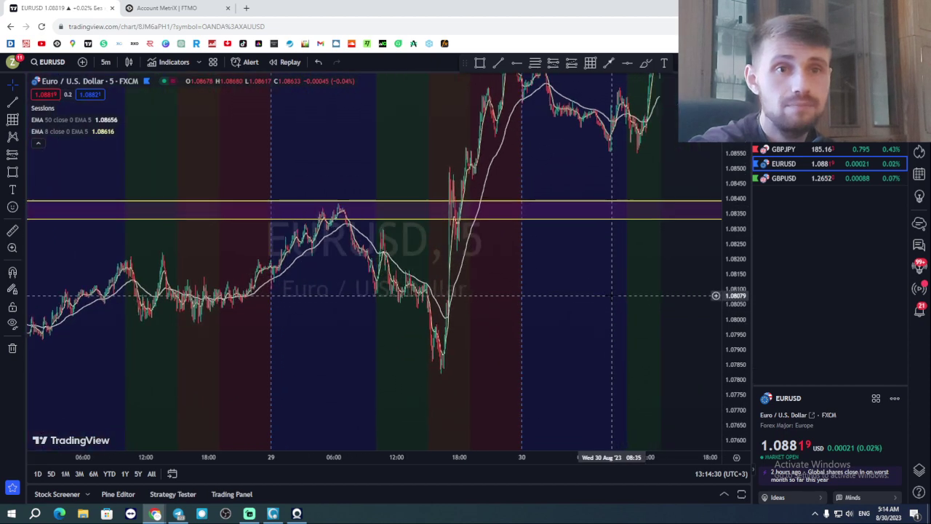
pyautogui.click(480, 63)
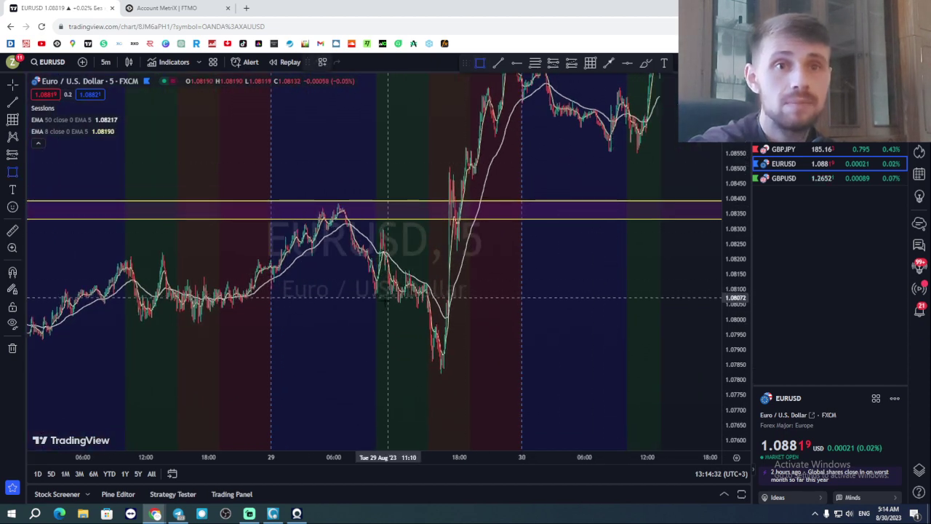
pyautogui.moveTo(384, 302); pyautogui.dragTo(391, 310)
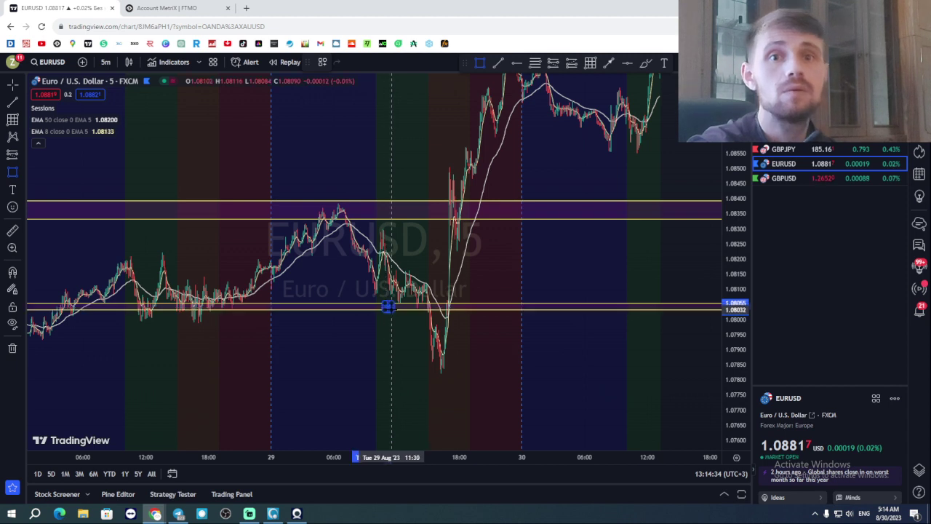
pyautogui.click(390, 306)
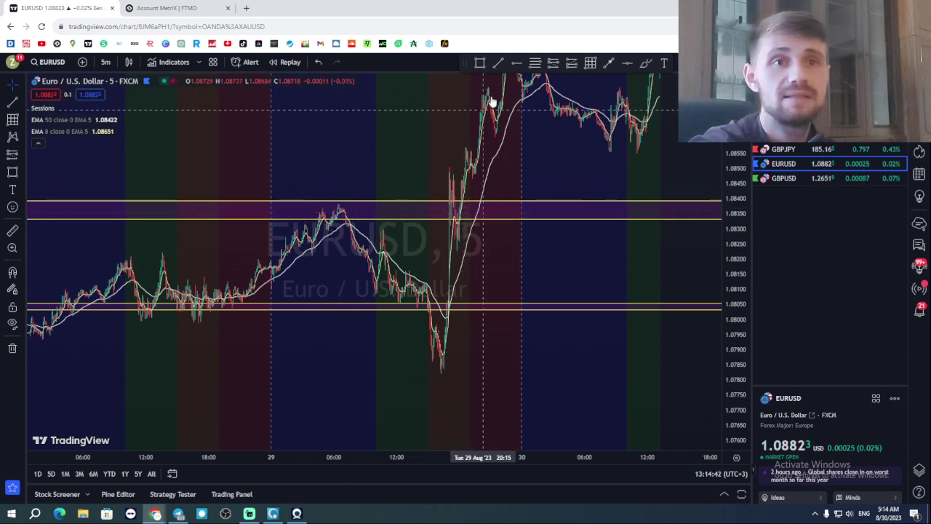
# Sketch two red brush arrows toward the purple zone, then undo both.
pyautogui.moveTo(581, 188); pyautogui.dragTo(512, 224)
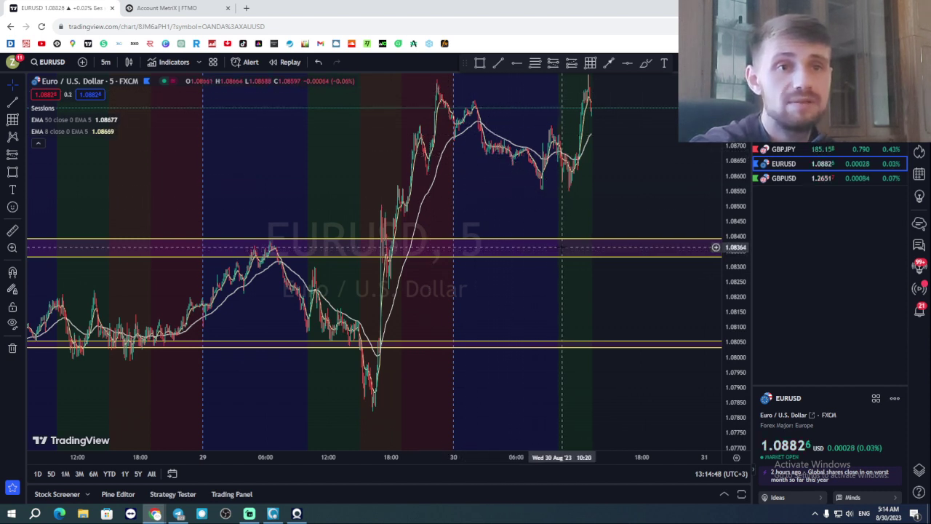
pyautogui.click(609, 63)
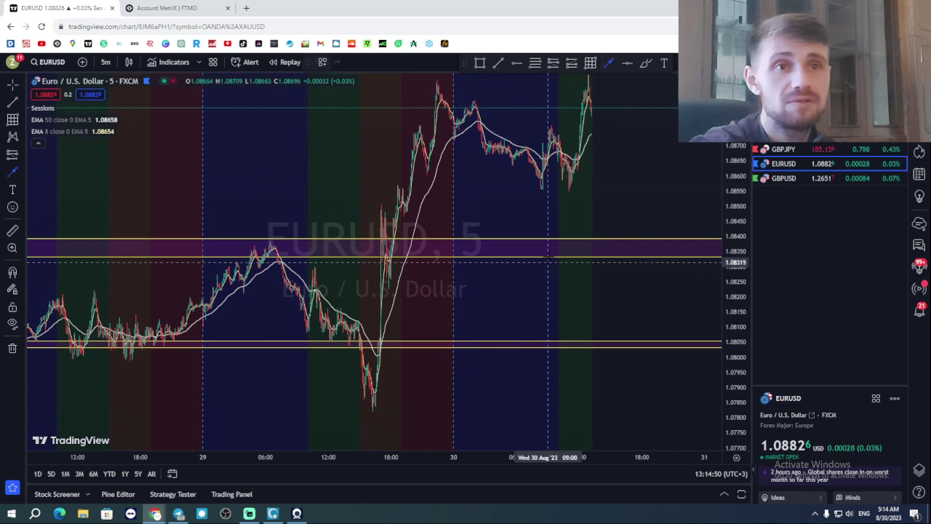
pyautogui.moveTo(557, 240); pyautogui.dragTo(572, 200)
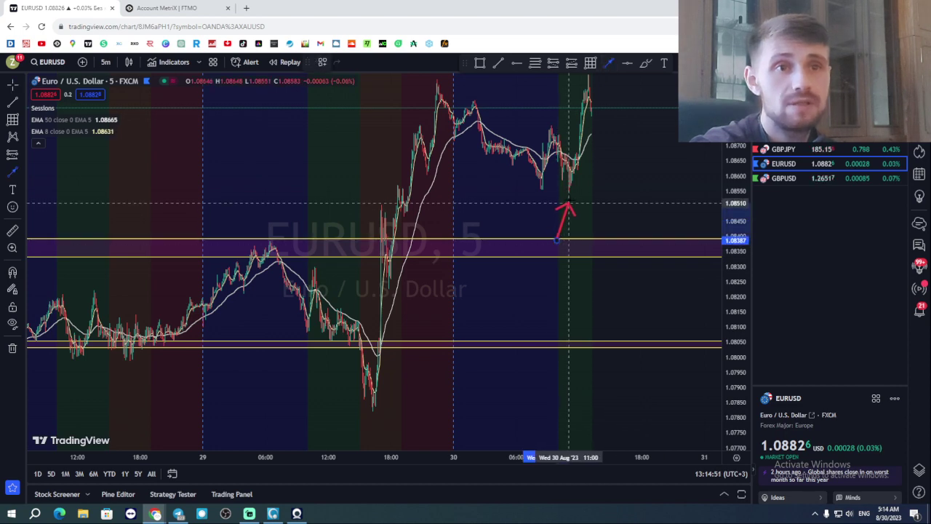
pyautogui.click(608, 66)
pyautogui.moveTo(547, 339); pyautogui.dragTo(560, 259)
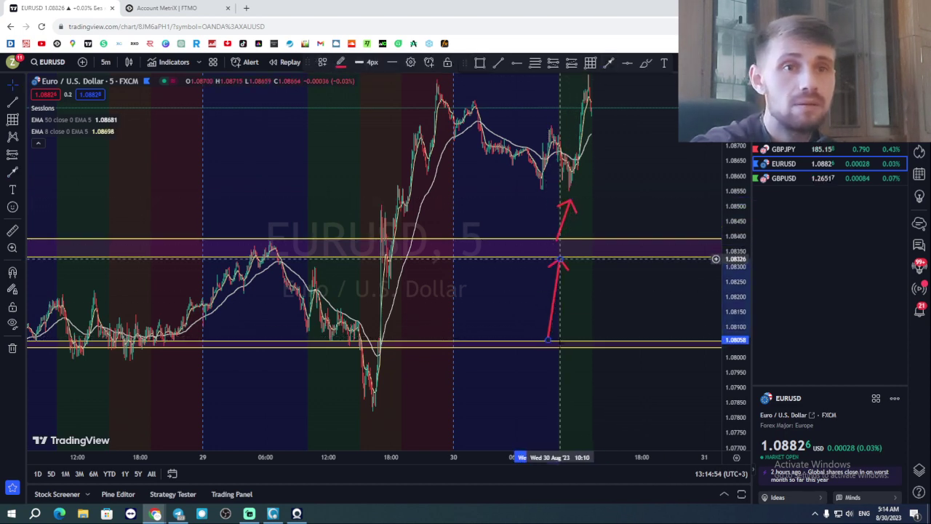
pyautogui.hotkey('ctrl', 'z')
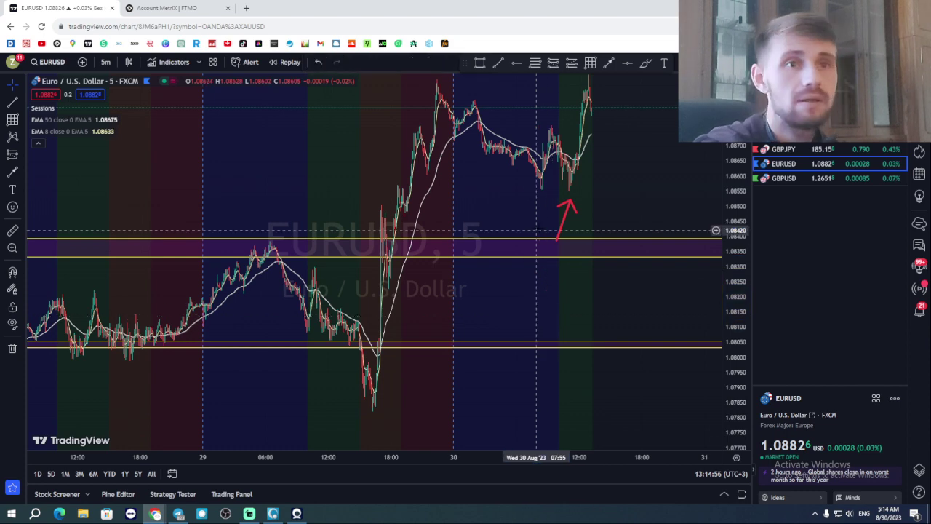
pyautogui.hotkey('ctrl', 'z')
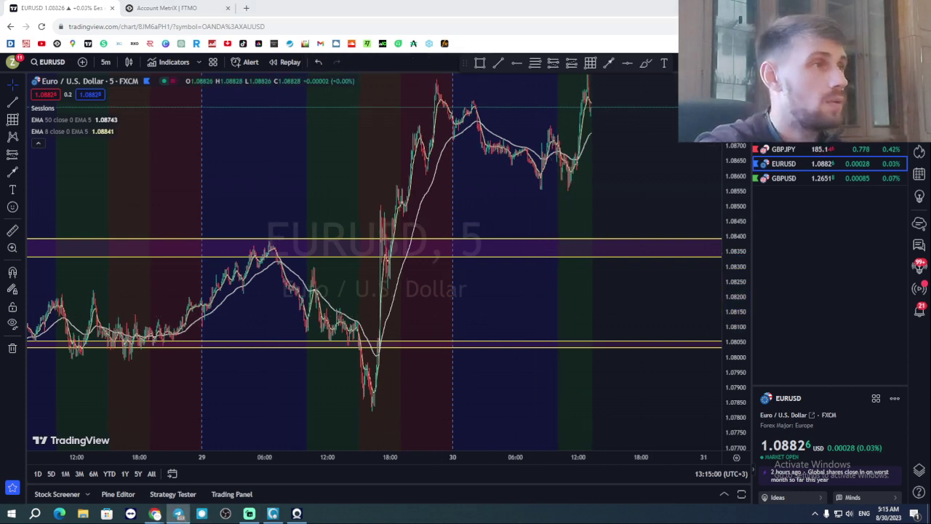
# View the GBP/JPY chart image shared in Telegram's Forex Community chat.
pyautogui.click(513, 200)
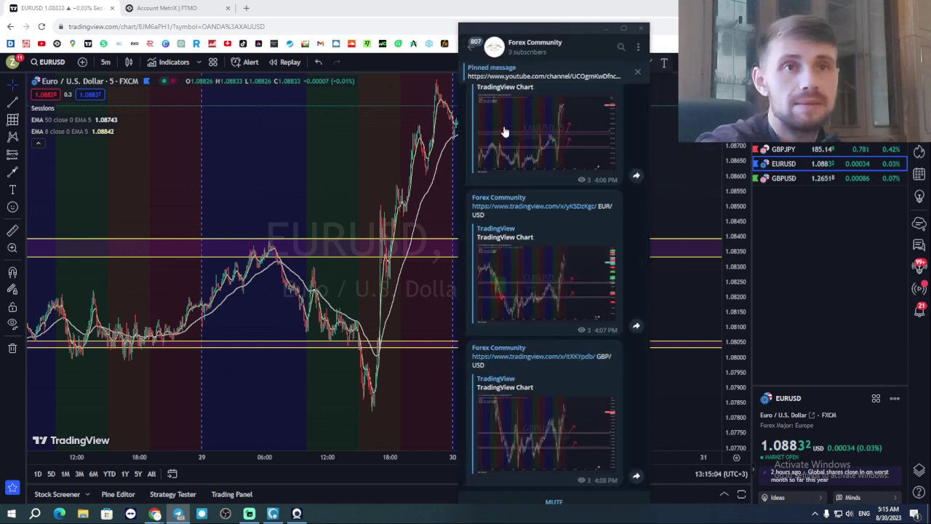
pyautogui.scroll(10, 553, 260)
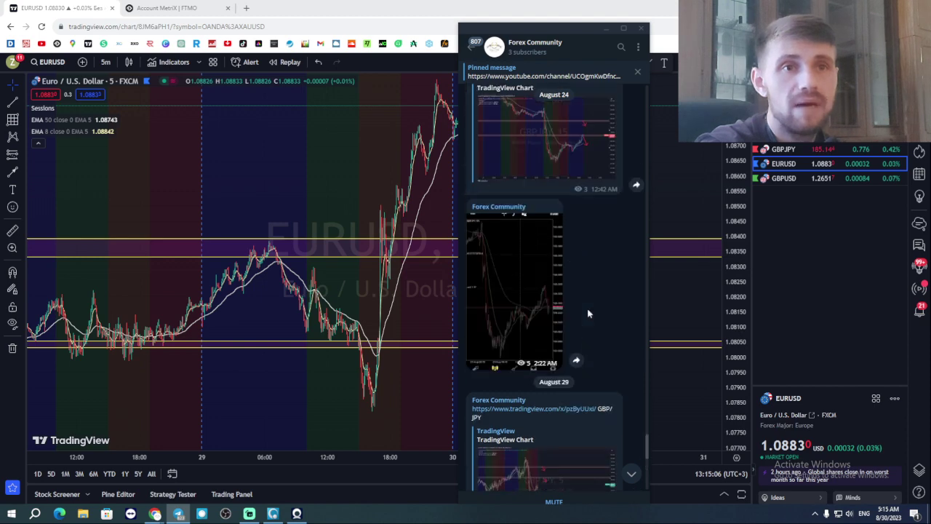
pyautogui.scroll(5, 557, 374)
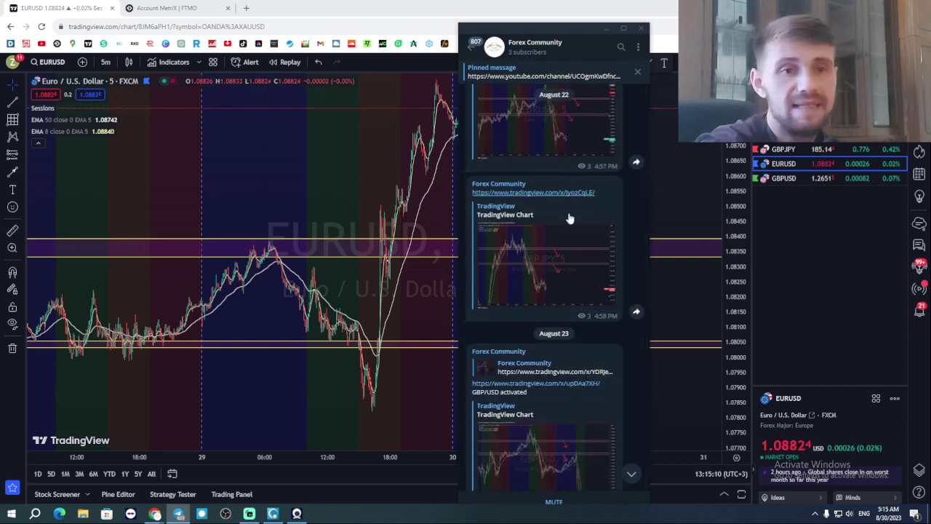
pyautogui.scroll(-3, 570, 219)
pyautogui.scroll(-10, 513, 185)
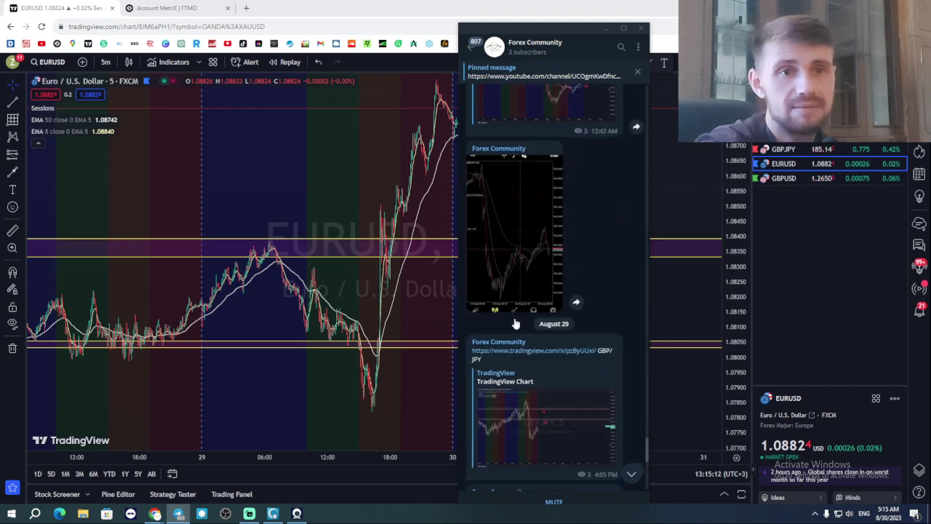
pyautogui.scroll(-5, 549, 349)
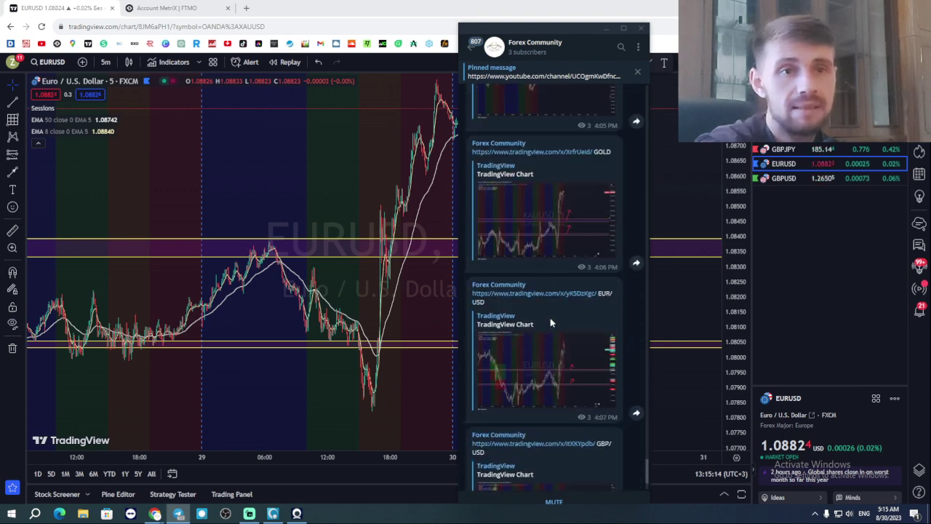
pyautogui.scroll(-2, 553, 321)
pyautogui.scroll(6, 553, 364)
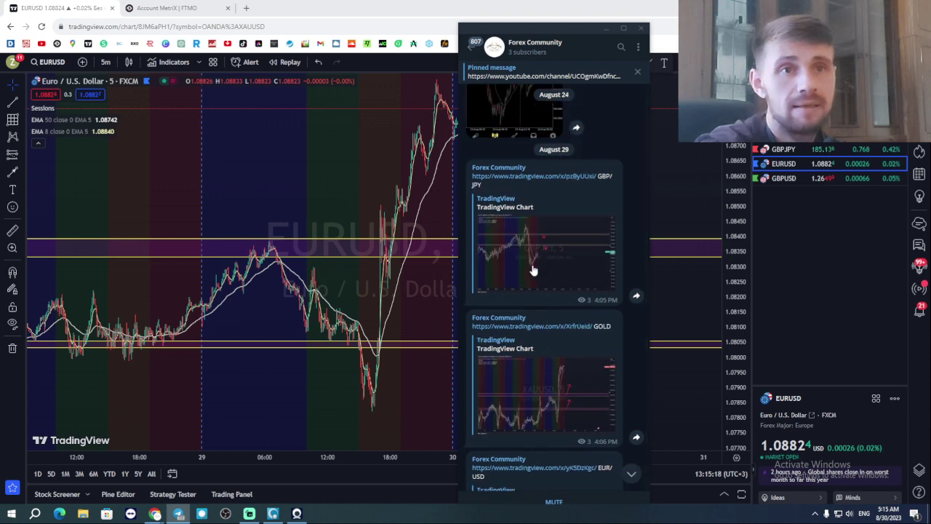
pyautogui.click(533, 270)
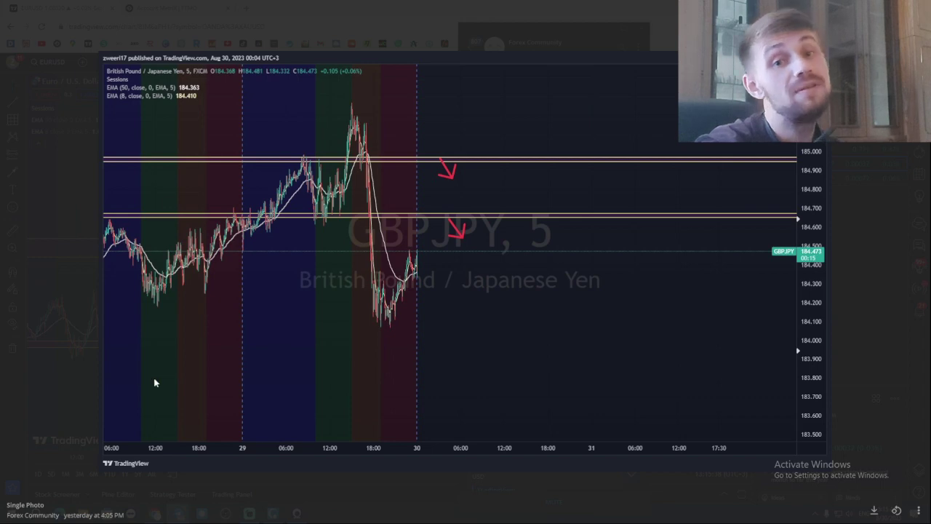
pyautogui.press('Escape')
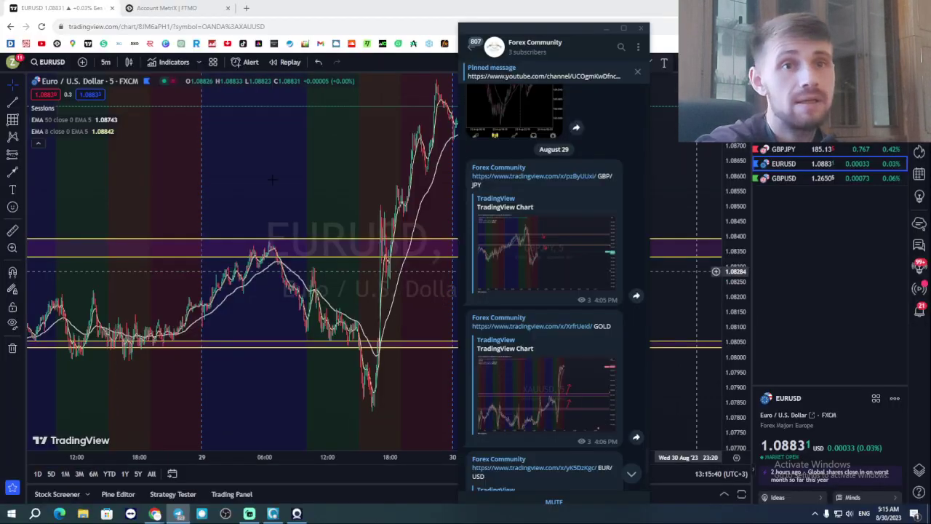
# Back in TradingView, switch the chart to GBPJPY from the watchlist.
pyautogui.click(73, 84)
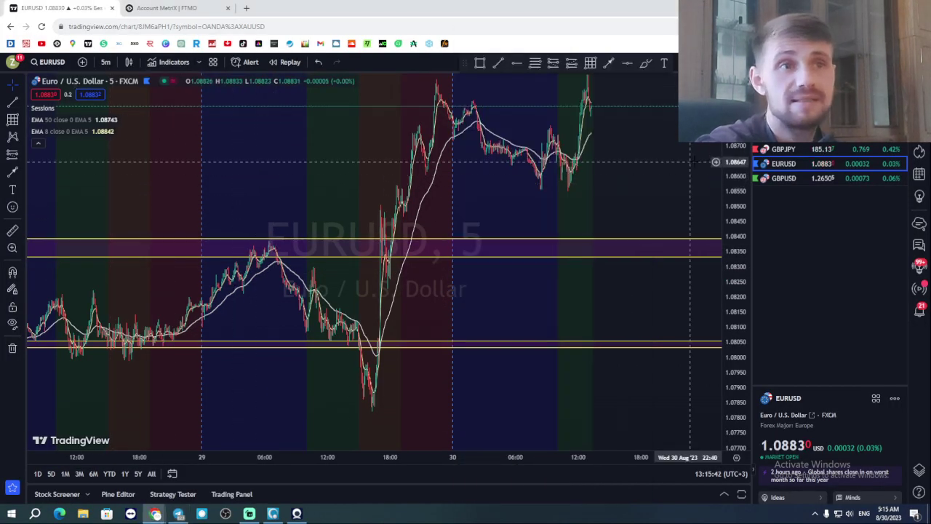
pyautogui.click(836, 149)
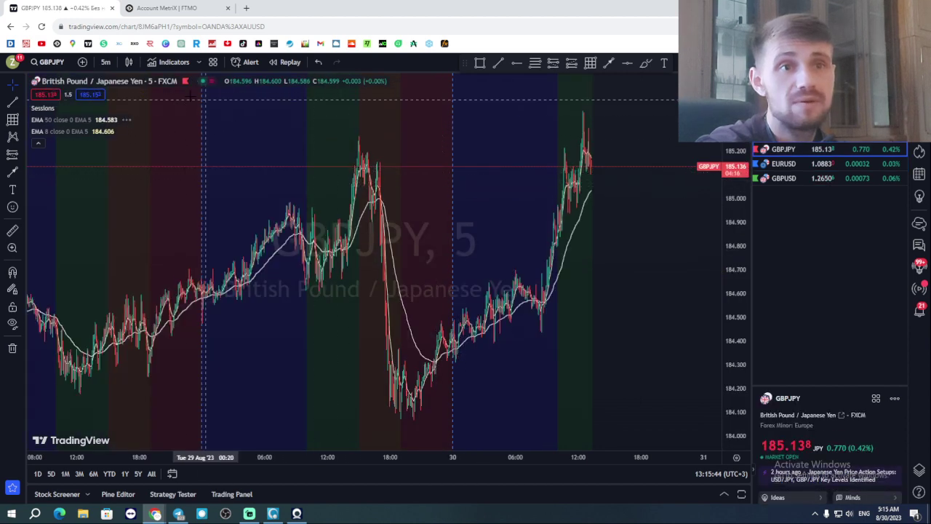
pyautogui.click(105, 63)
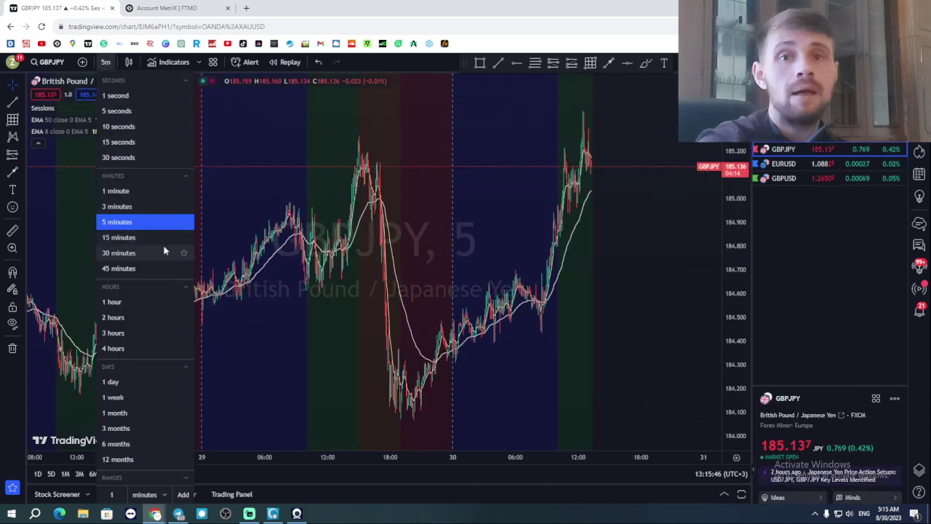
# Set GBPJPY to 1-day candles and frame the late-August dip near 183.6 and rise to 185.11.
pyautogui.click(113, 382)
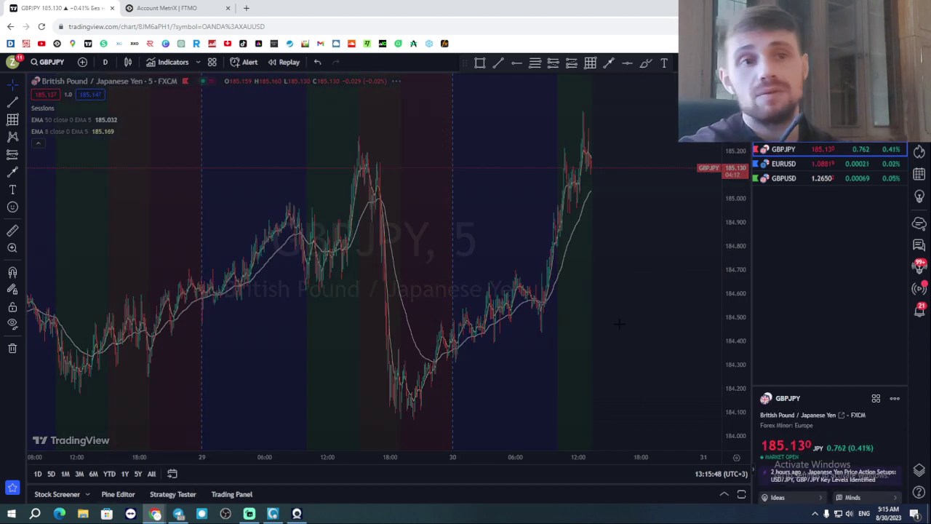
pyautogui.scroll(8, 331, 330)
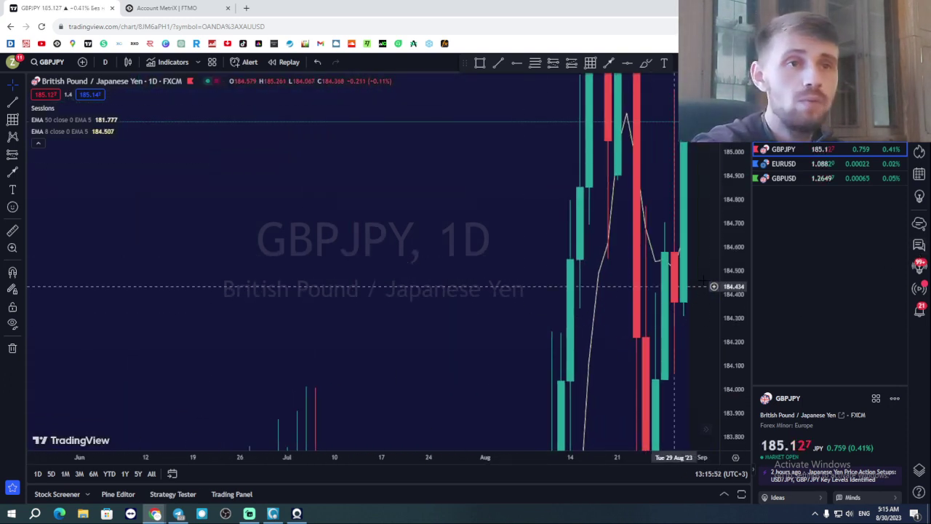
pyautogui.moveTo(603, 352); pyautogui.dragTo(620, 310)
pyautogui.scroll(3, 709, 264)
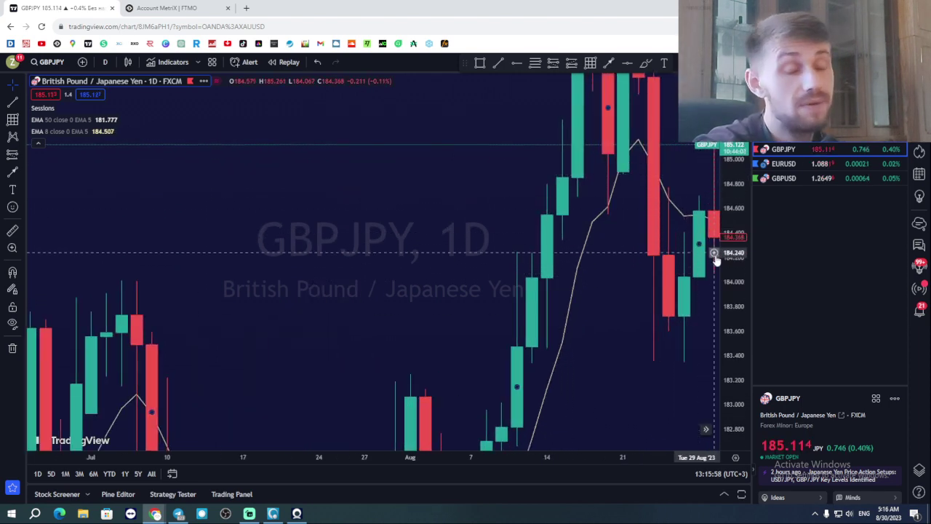
pyautogui.scroll(1, 713, 269)
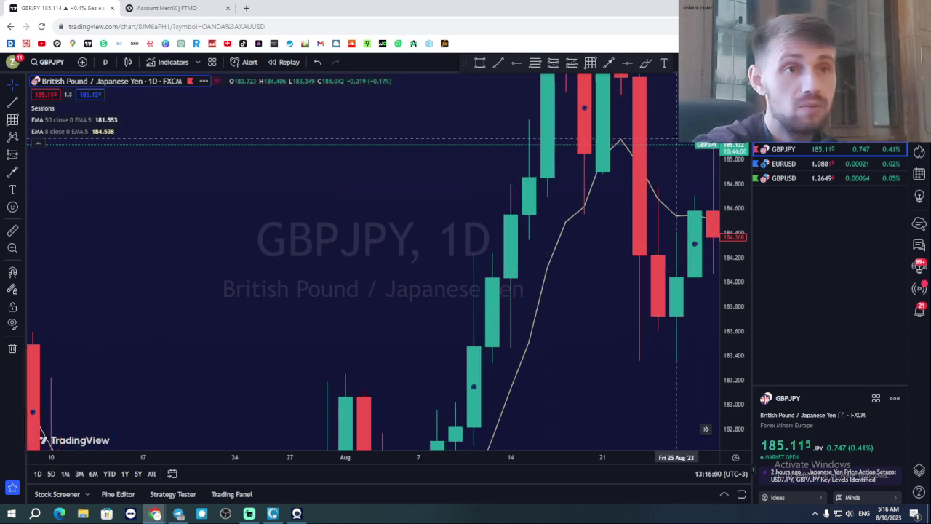
pyautogui.scroll(1, 715, 241)
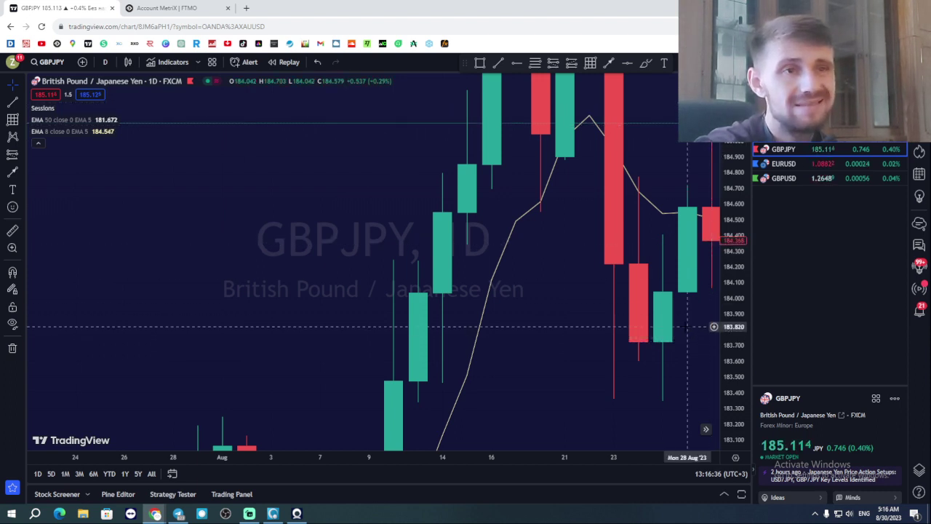
pyautogui.moveTo(688, 338); pyautogui.dragTo(626, 359)
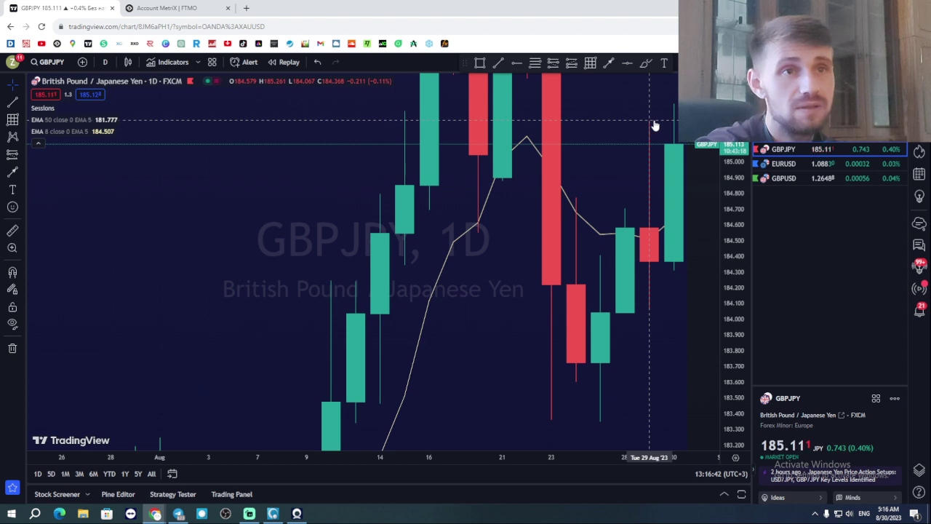
pyautogui.scroll(5, 655, 125)
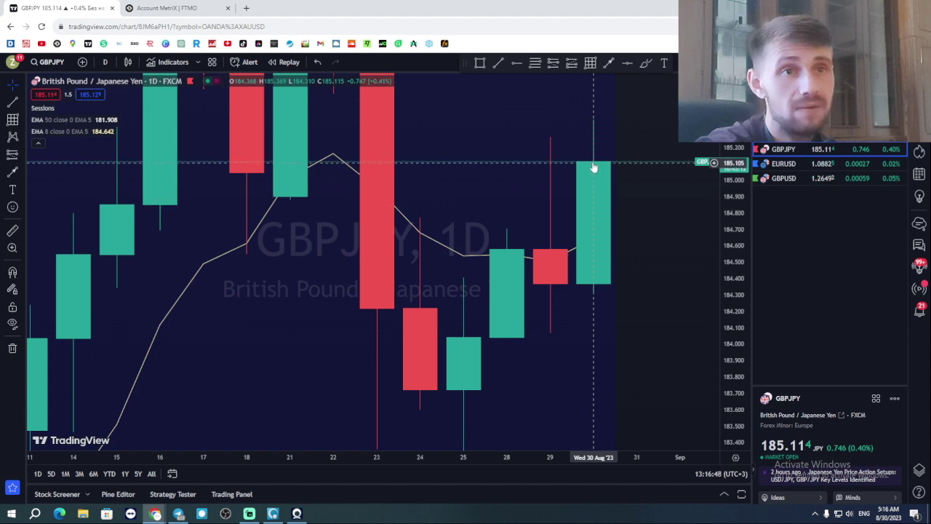
pyautogui.scroll(-1, 600, 169)
pyautogui.scroll(-3, 602, 171)
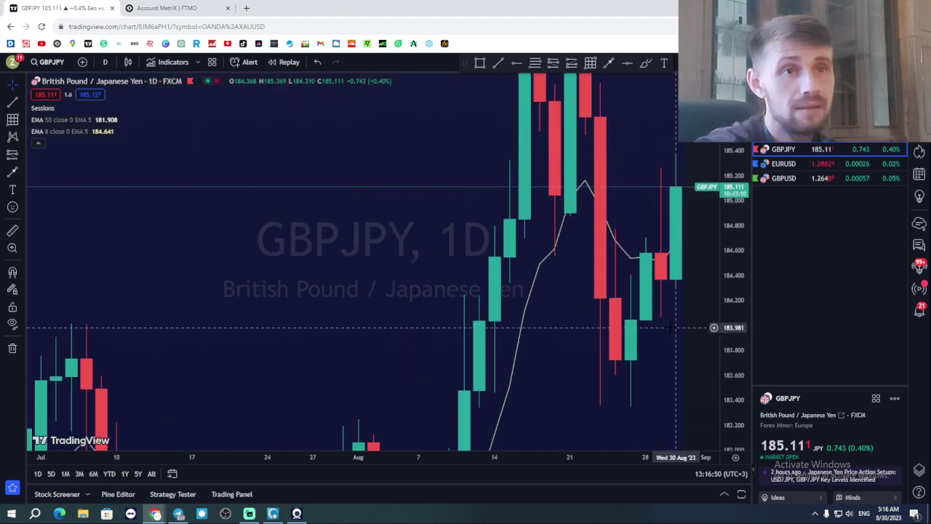
pyautogui.moveTo(702, 258); pyautogui.dragTo(526, 258)
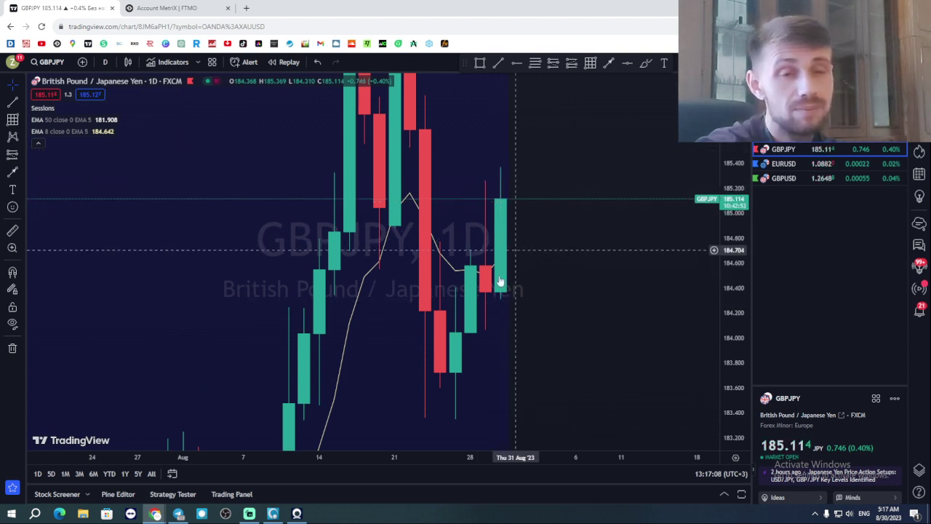
# Switch the chart to EURUSD and bring the yellow support lines into view.
pyautogui.click(785, 164)
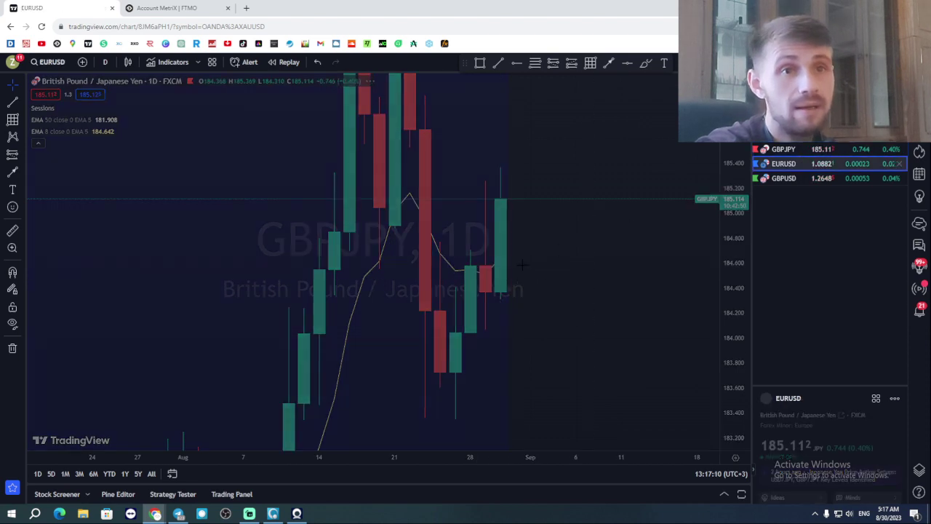
pyautogui.moveTo(724, 306); pyautogui.dragTo(724, 231)
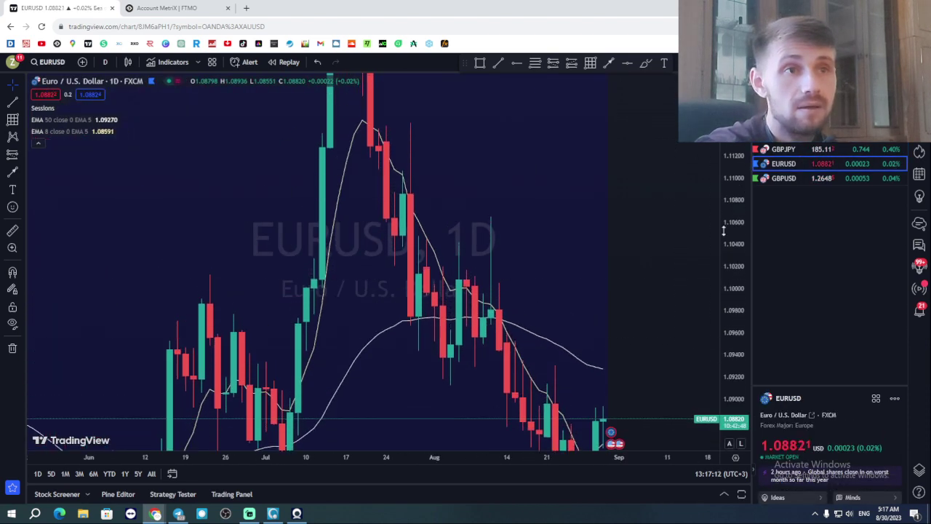
pyautogui.moveTo(605, 311); pyautogui.dragTo(509, 342)
pyautogui.scroll(3, 509, 342)
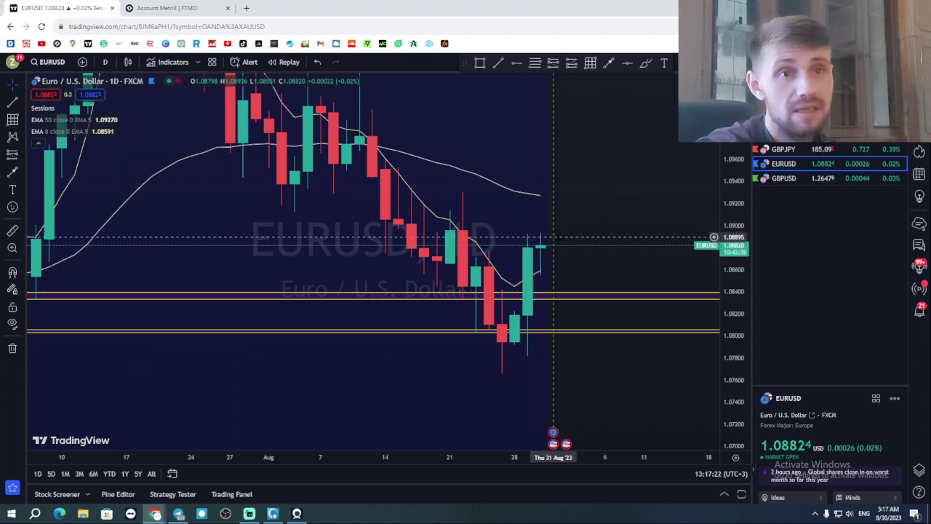
# Set 5-minute candles, frame the 1.0835–1.0840 zone, and start a red arrow from the latest high.
pyautogui.click(107, 63)
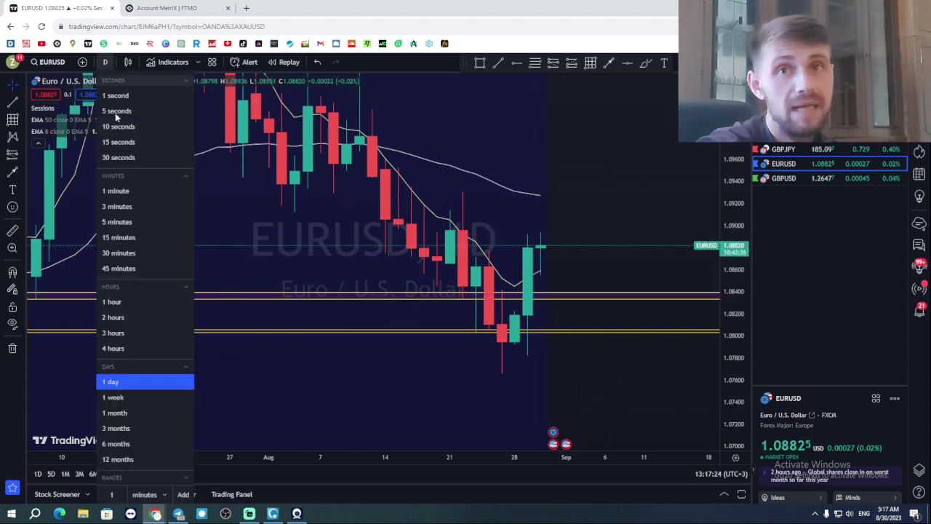
pyautogui.click(152, 222)
pyautogui.scroll(-10, 509, 257)
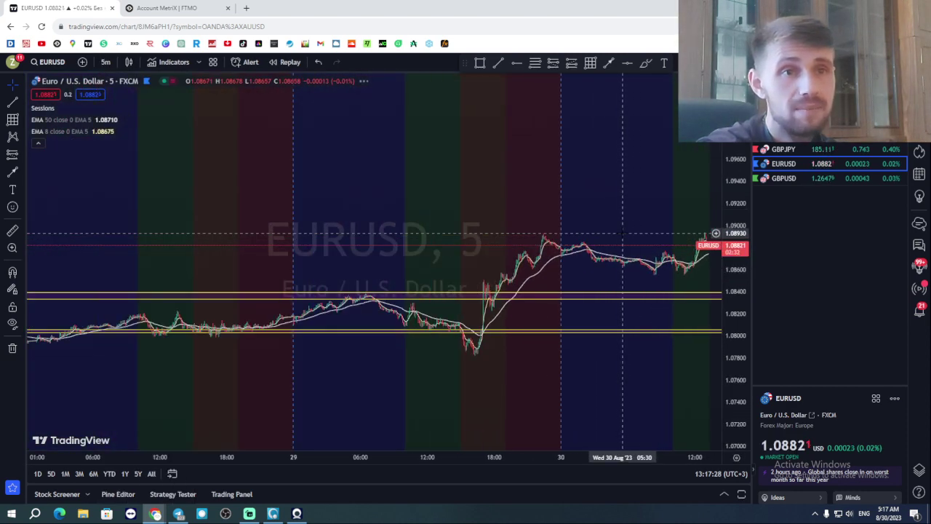
pyautogui.moveTo(622, 233); pyautogui.dragTo(576, 231)
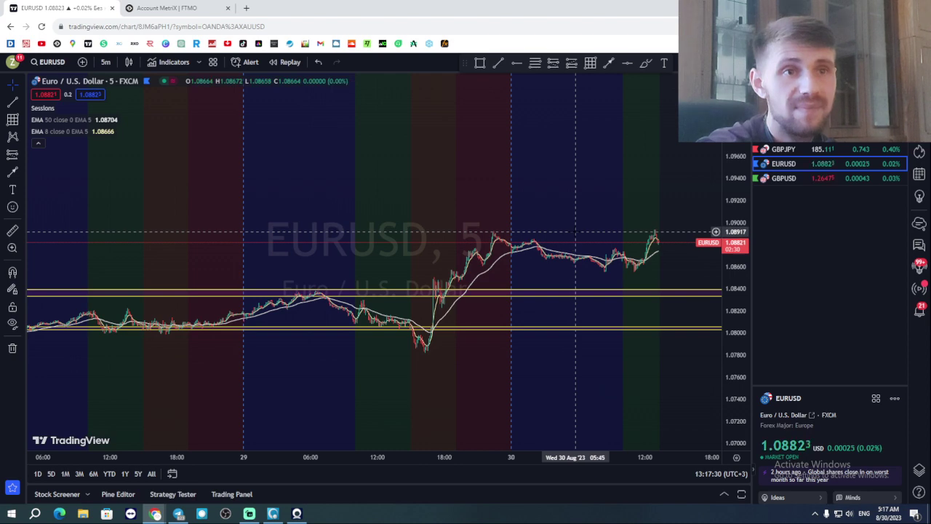
pyautogui.moveTo(575, 231); pyautogui.dragTo(547, 144)
pyautogui.moveTo(718, 301); pyautogui.dragTo(725, 153)
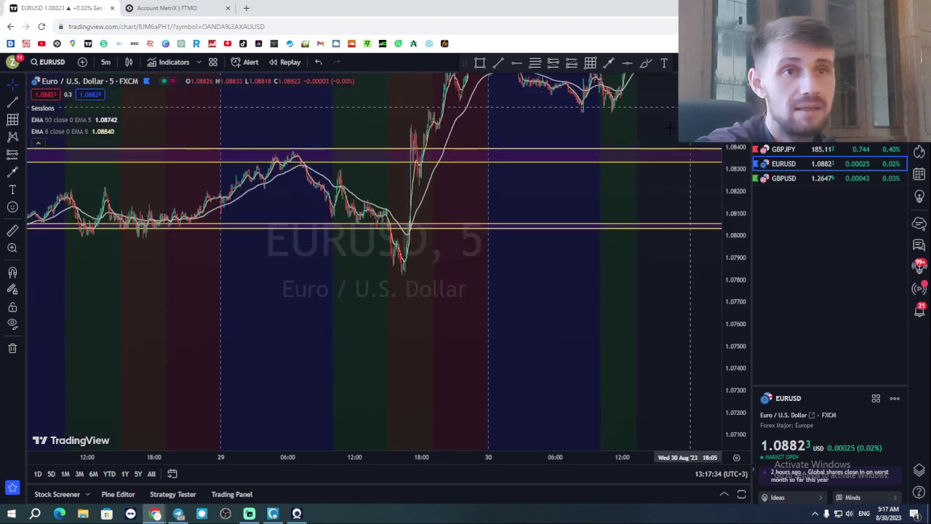
pyautogui.scroll(4, 717, 248)
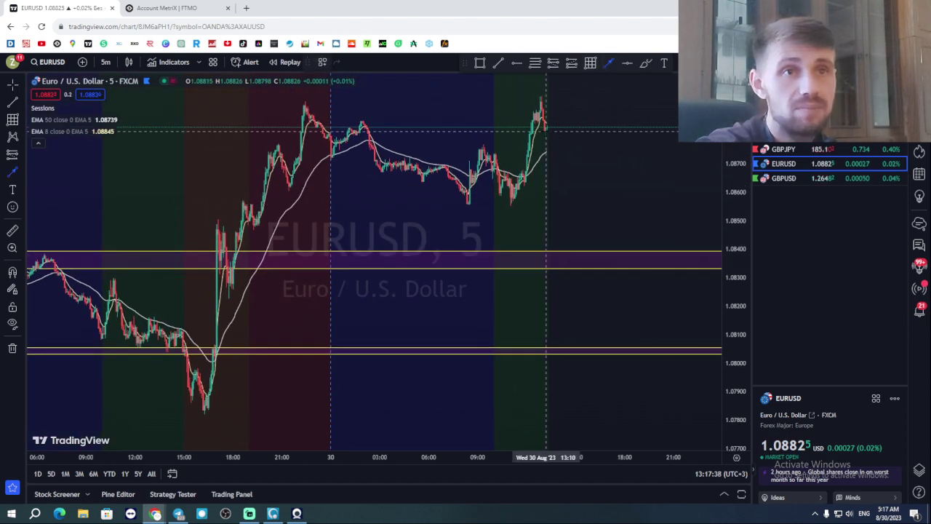
pyautogui.moveTo(544, 128)
pyautogui.mouseDown()
pyautogui.moveTo(545, 291)
pyautogui.moveTo(547, 259)
pyautogui.moveTo(558, 261)
pyautogui.moveTo(509, 204)
pyautogui.moveTo(474, 201)
pyautogui.moveTo(513, 204)
pyautogui.moveTo(501, 193)
pyautogui.moveTo(518, 209)
pyautogui.moveTo(469, 203)
pyautogui.moveTo(506, 209)
pyautogui.moveTo(545, 124)
pyautogui.mouseUp()
# Draw a red arrow from the latest high into the 1.0835–1.0840 purple zone and back up.
pyautogui.click(575, 230)
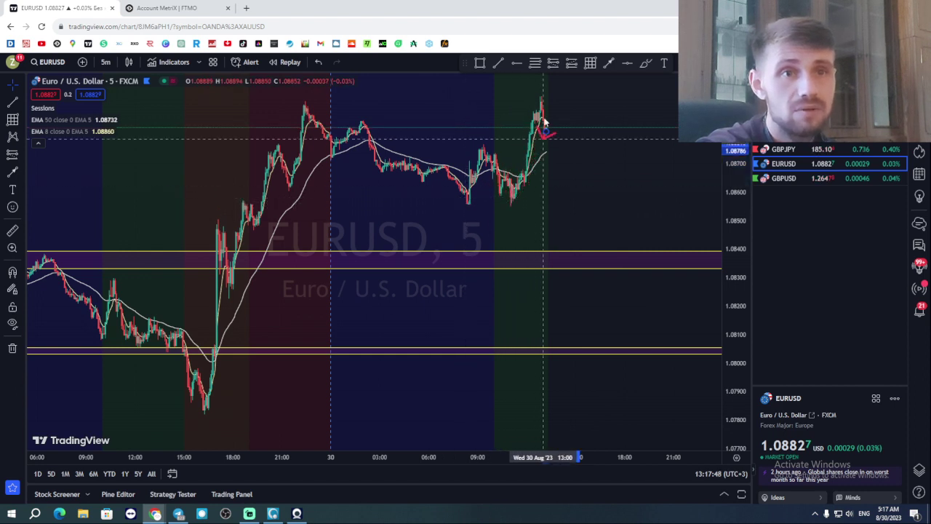
pyautogui.moveTo(552, 166); pyautogui.dragTo(556, 258)
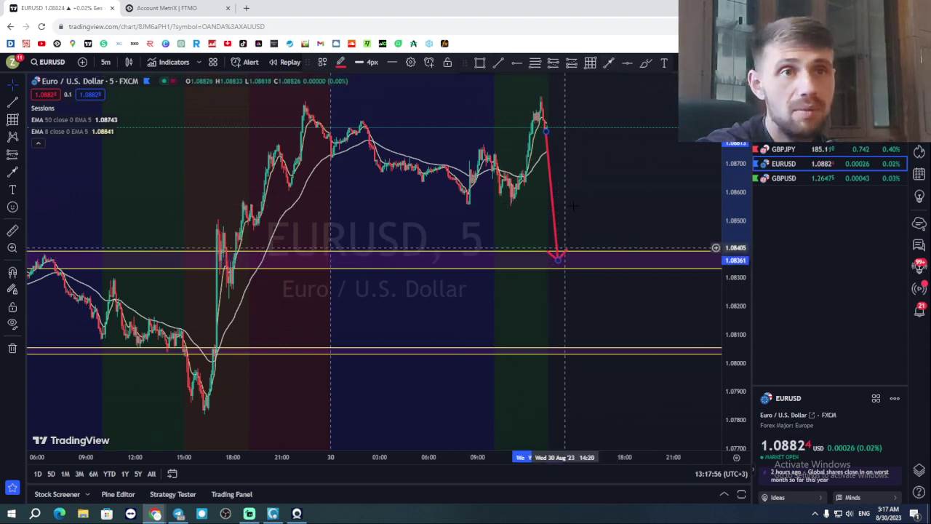
pyautogui.click(608, 63)
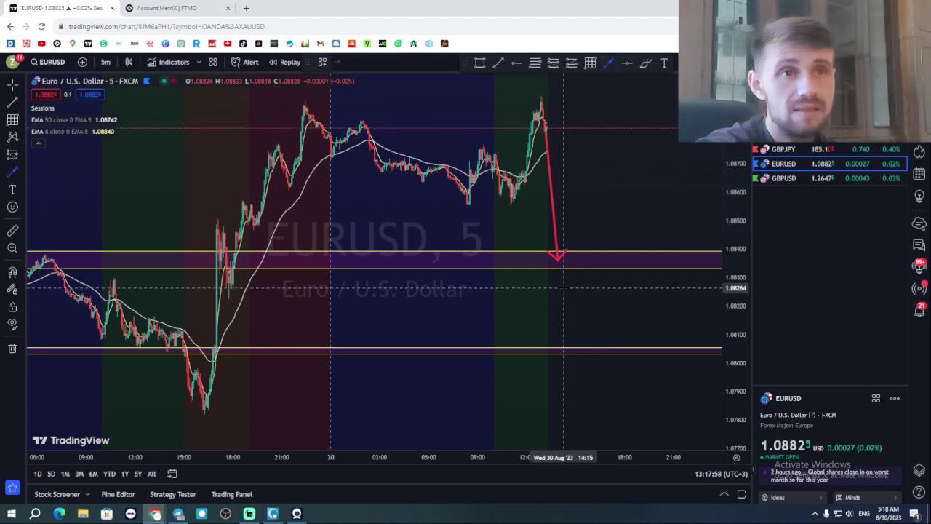
pyautogui.click(567, 259)
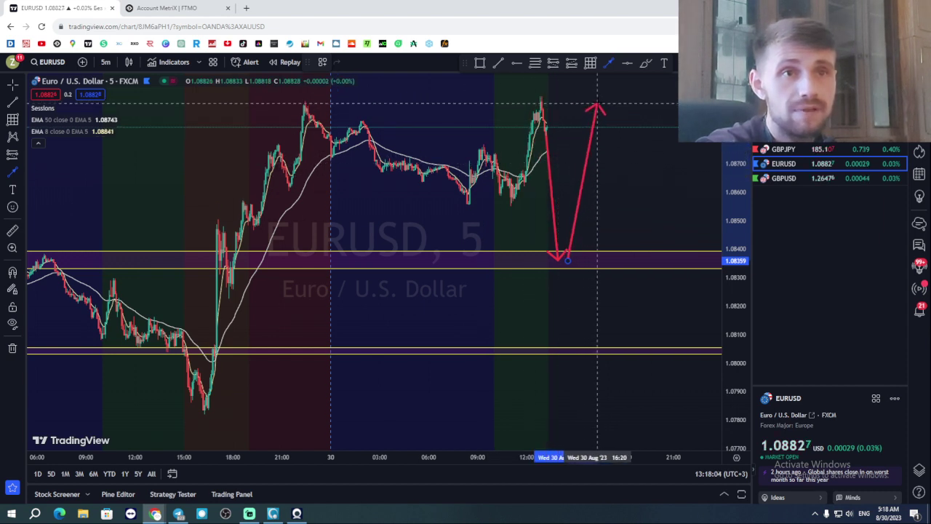
pyautogui.click(600, 102)
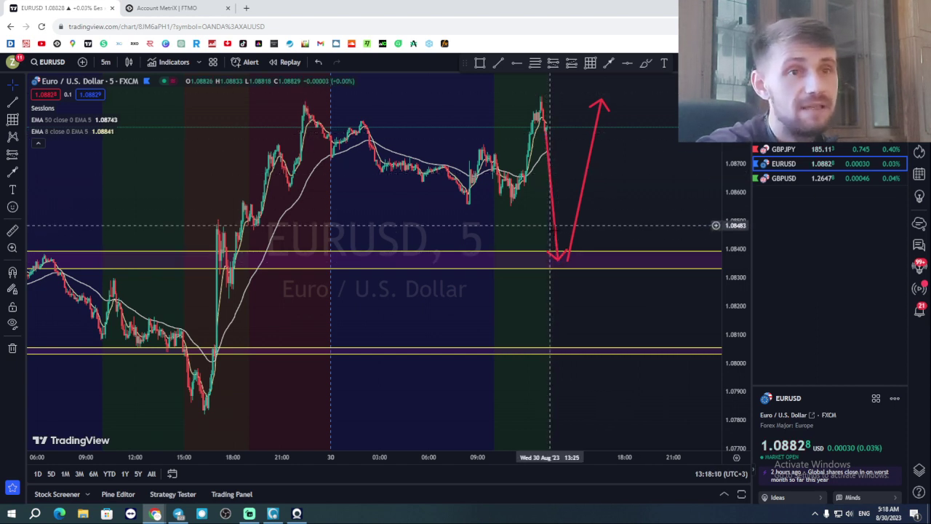
pyautogui.moveTo(561, 262)
pyautogui.mouseDown()
pyautogui.moveTo(569, 264)
pyautogui.moveTo(557, 266)
pyautogui.mouseUp()
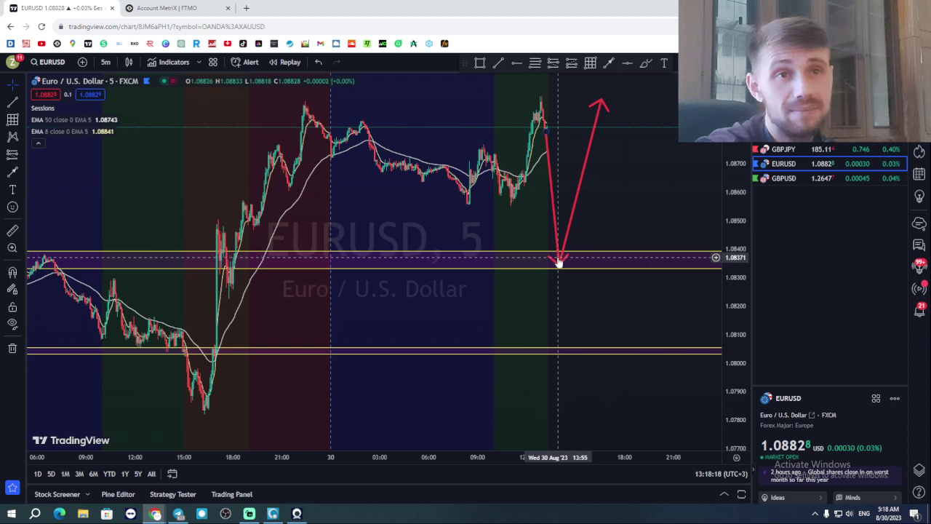
# Select the red dip-and-rebound arrow path to bring up its drawing toolbar.
pyautogui.click(580, 194)
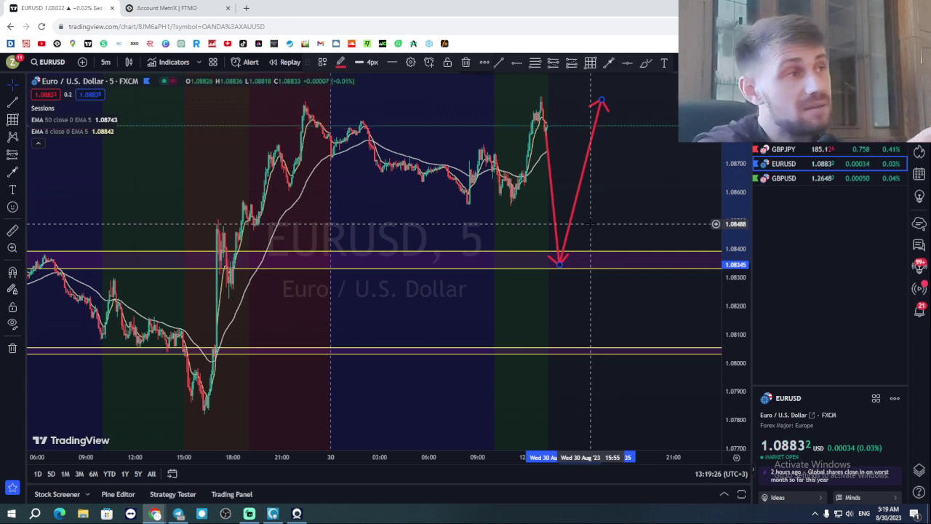
# Drag the red arrow's tip down through the purple zone to about 1.0820.
pyautogui.moveTo(566, 211); pyautogui.dragTo(695, 227)
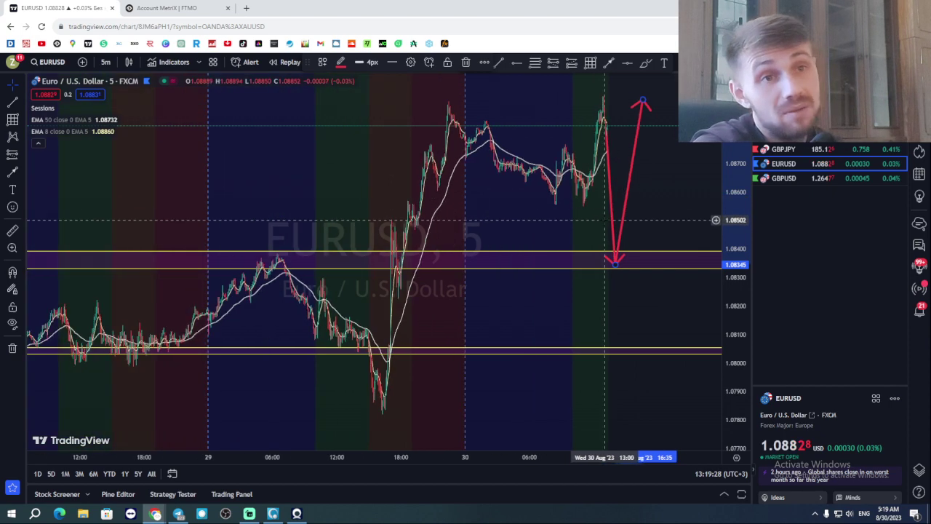
pyautogui.scroll(5, 709, 250)
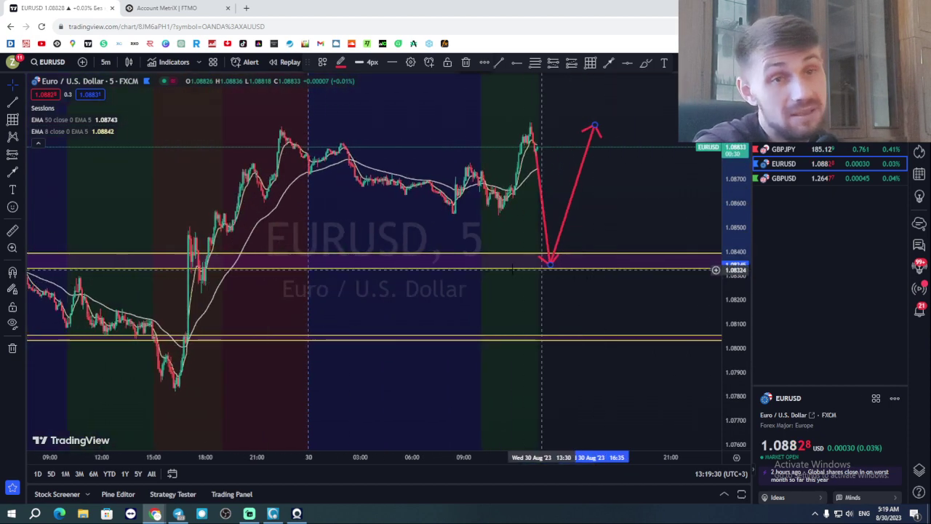
pyautogui.scroll(-4, 626, 218)
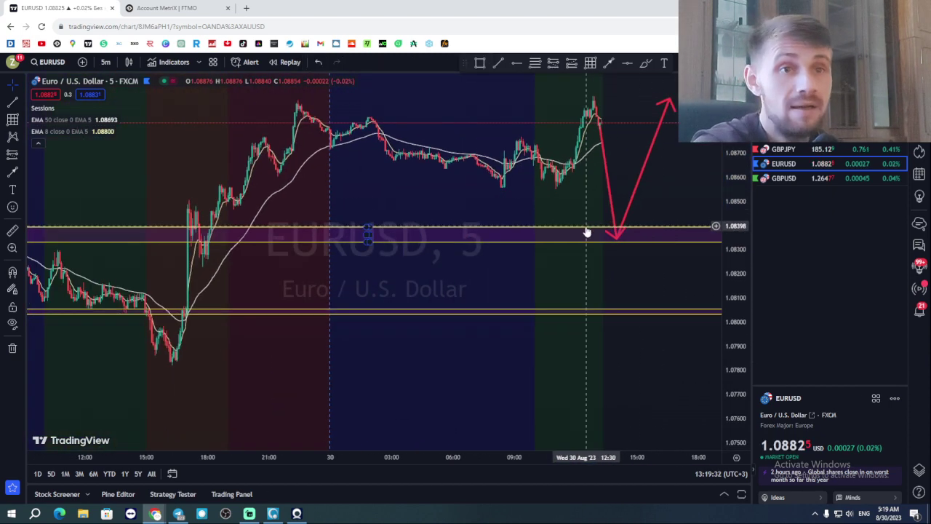
pyautogui.moveTo(630, 230)
pyautogui.mouseDown()
pyautogui.moveTo(657, 231)
pyautogui.moveTo(640, 241)
pyautogui.moveTo(666, 235)
pyautogui.mouseUp()
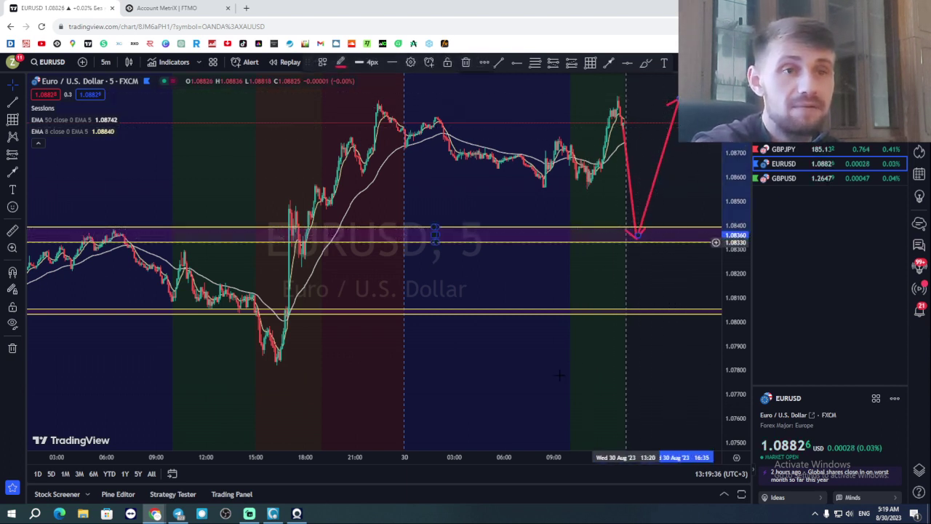
pyautogui.moveTo(636, 243)
pyautogui.mouseDown()
pyautogui.moveTo(638, 315)
pyautogui.moveTo(646, 315)
pyautogui.moveTo(637, 314)
pyautogui.mouseUp()
pyautogui.scroll(-5, 676, 313)
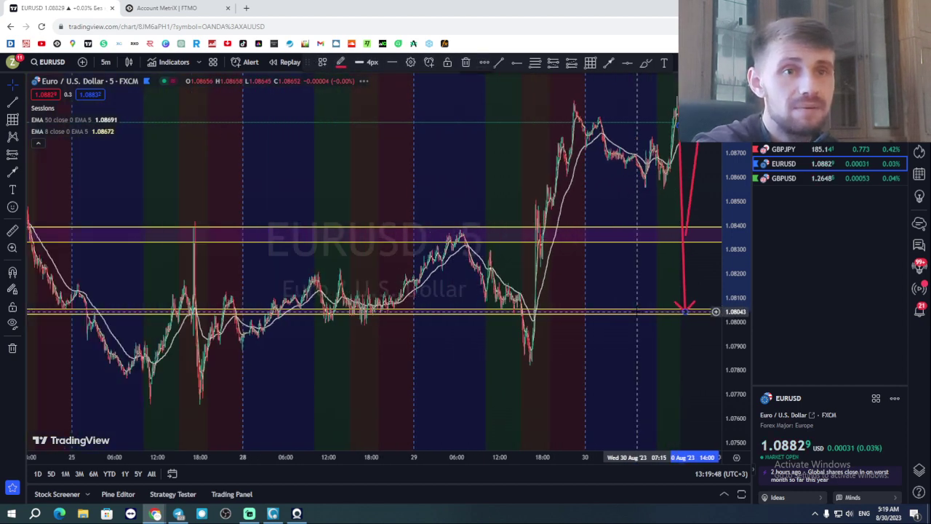
pyautogui.moveTo(572, 277); pyautogui.dragTo(491, 267)
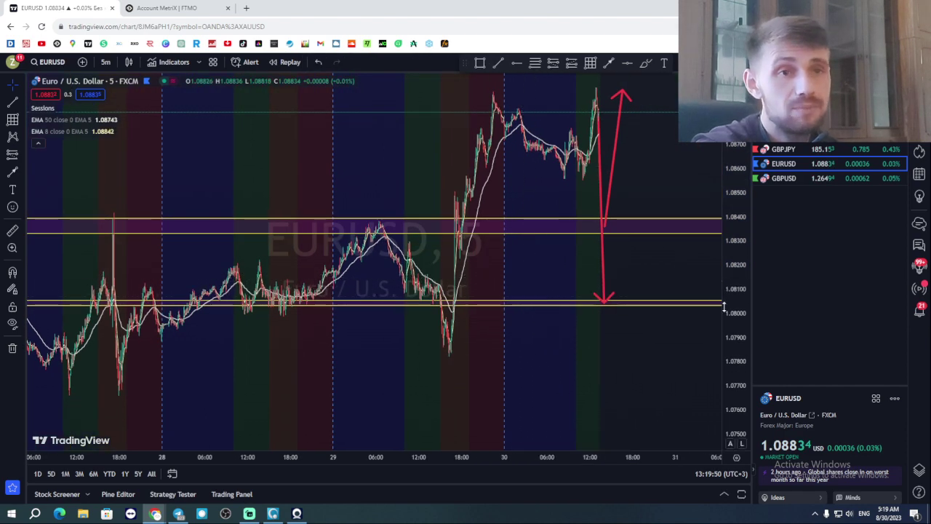
pyautogui.moveTo(724, 309); pyautogui.dragTo(724, 230)
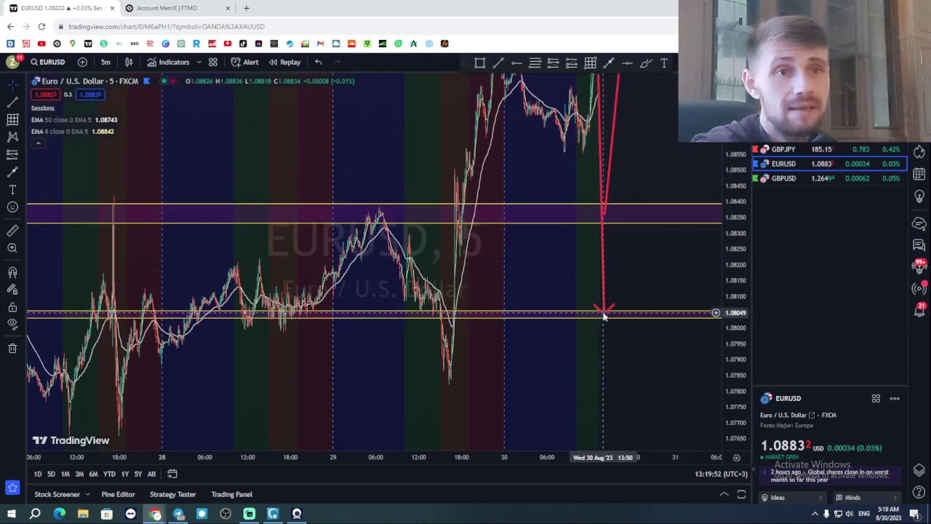
pyautogui.moveTo(604, 314)
pyautogui.mouseDown()
pyautogui.moveTo(599, 215)
pyautogui.moveTo(604, 246)
pyautogui.mouseUp()
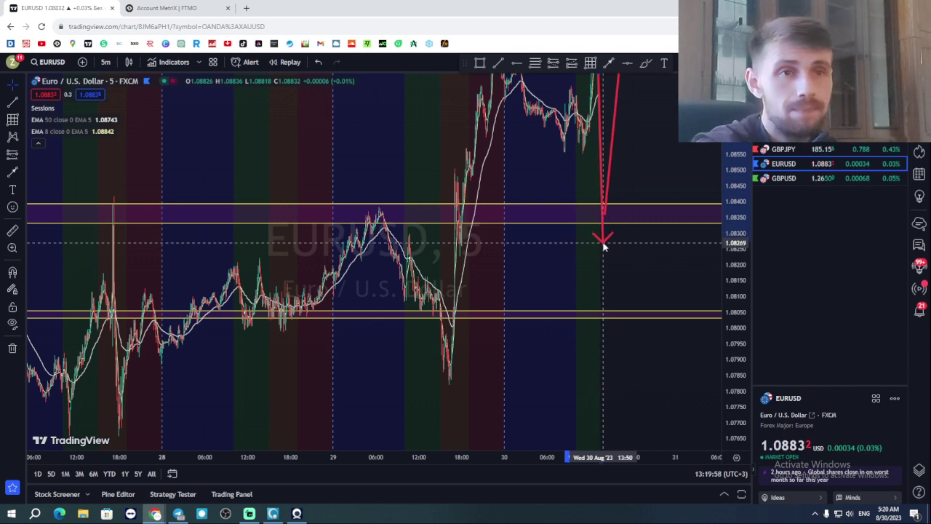
pyautogui.moveTo(604, 246)
pyautogui.mouseDown()
pyautogui.moveTo(606, 227)
pyautogui.moveTo(607, 260)
pyautogui.moveTo(604, 218)
pyautogui.moveTo(604, 270)
pyautogui.moveTo(607, 212)
pyautogui.moveTo(621, 274)
pyautogui.moveTo(604, 252)
pyautogui.moveTo(595, 256)
pyautogui.moveTo(611, 261)
pyautogui.moveTo(614, 318)
pyautogui.moveTo(607, 267)
pyautogui.moveTo(655, 258)
pyautogui.mouseUp()
# Sketch white lines under the arrow tip and add a long position at 1.08357, stop 1.08030.
pyautogui.click(646, 63)
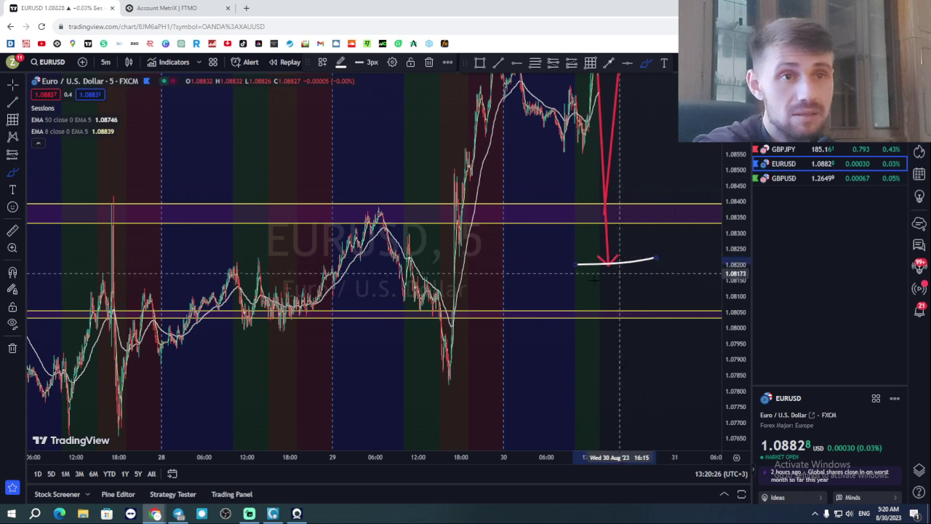
pyautogui.moveTo(555, 286)
pyautogui.mouseDown()
pyautogui.moveTo(671, 285)
pyautogui.moveTo(567, 313)
pyautogui.mouseUp()
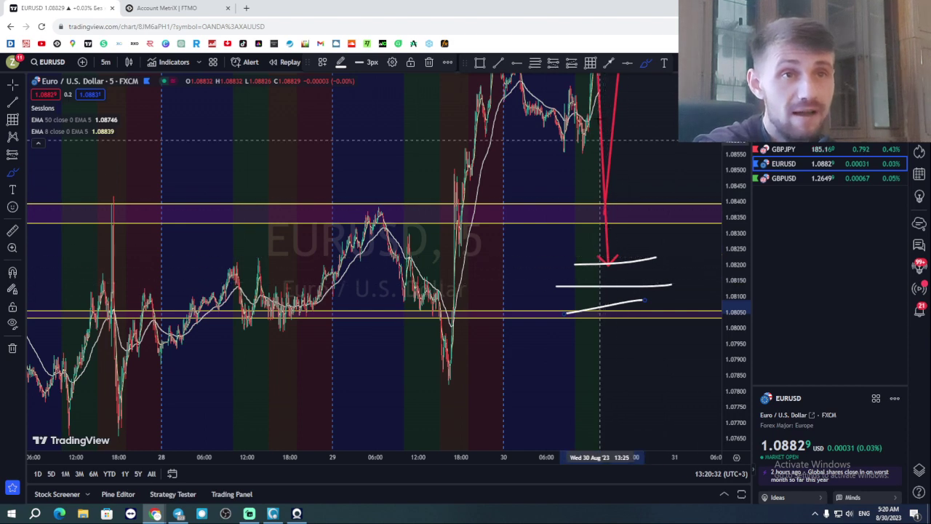
pyautogui.click(572, 63)
pyautogui.click(603, 215)
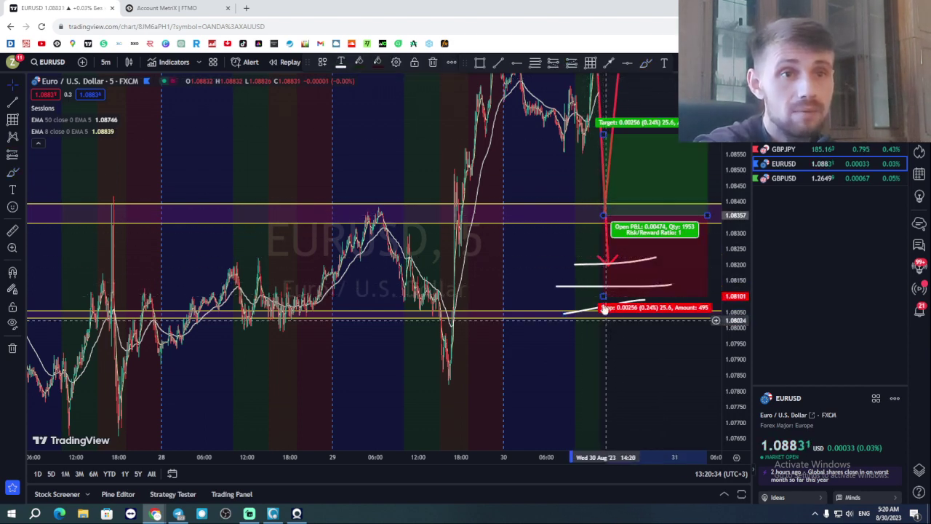
pyautogui.moveTo(603, 296); pyautogui.dragTo(603, 318)
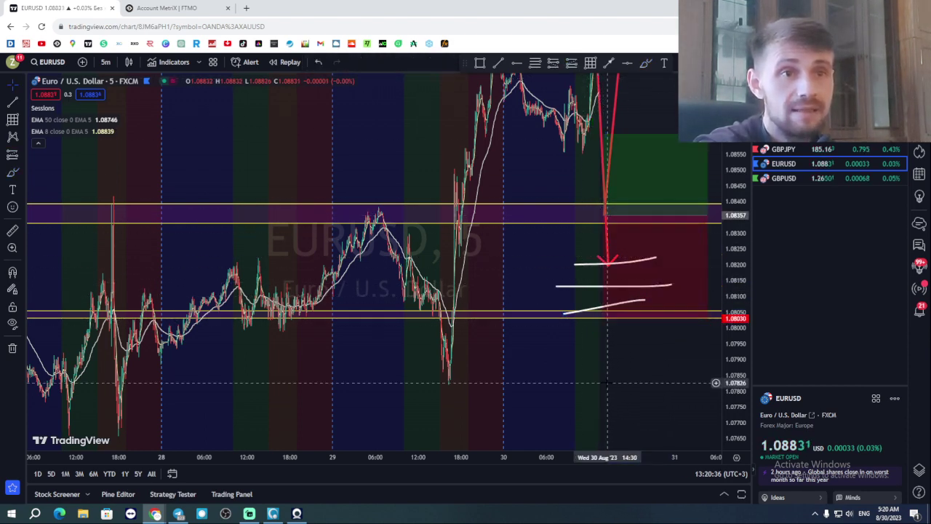
pyautogui.moveTo(605, 80); pyautogui.dragTo(609, 161)
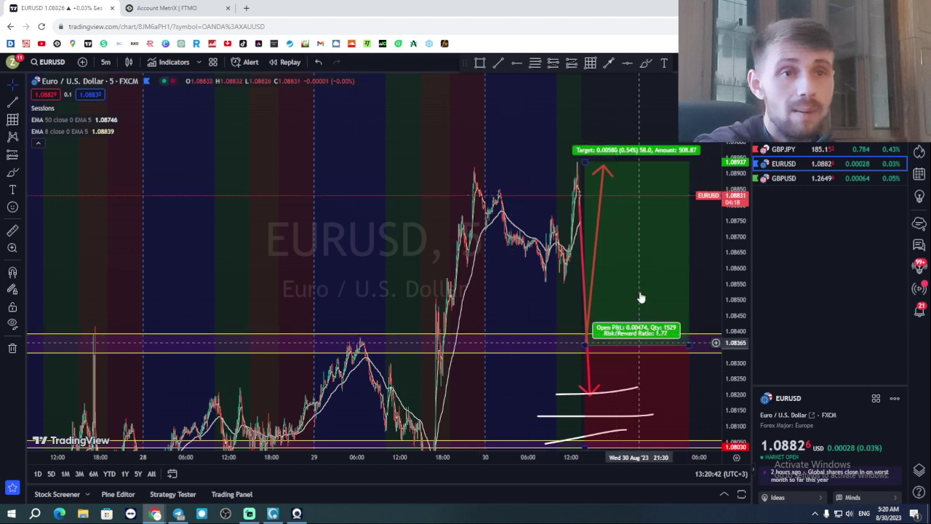
pyautogui.moveTo(522, 298); pyautogui.dragTo(507, 247)
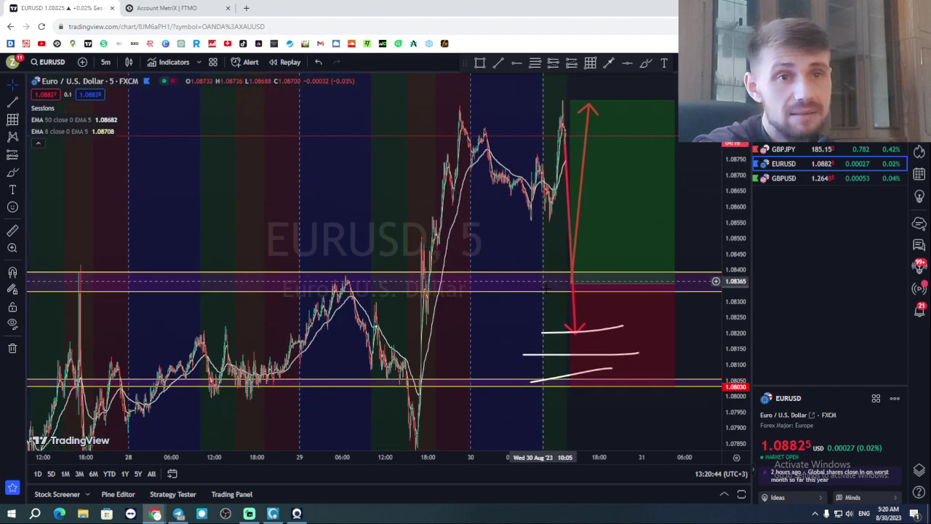
pyautogui.moveTo(550, 312); pyautogui.dragTo(545, 286)
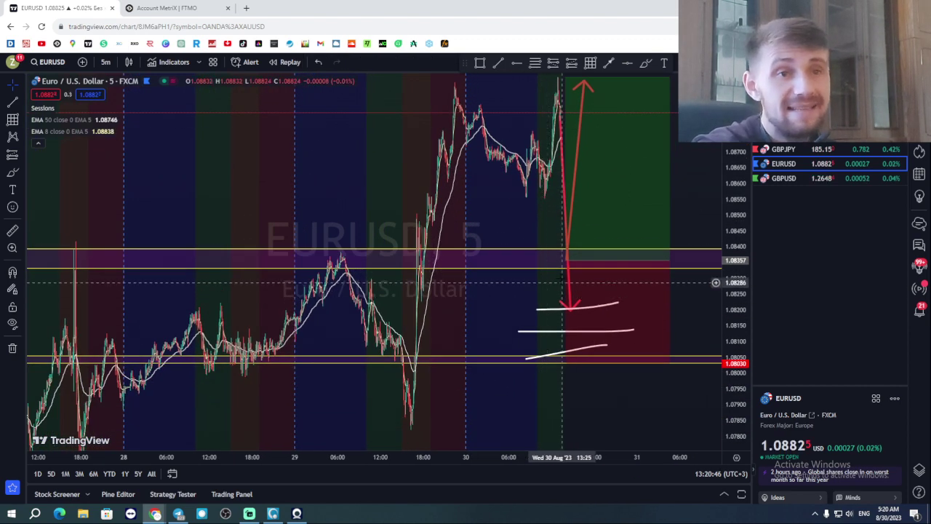
pyautogui.moveTo(566, 262)
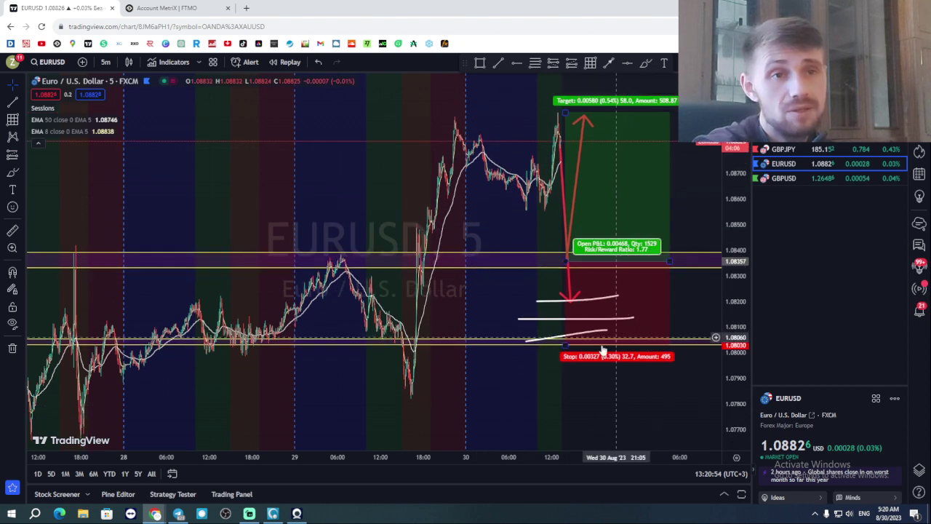
# Reattach the red drop arrow's start to the latest high near 1.08813, then select the long position and white line.
pyautogui.moveTo(570, 304); pyautogui.dragTo(575, 304)
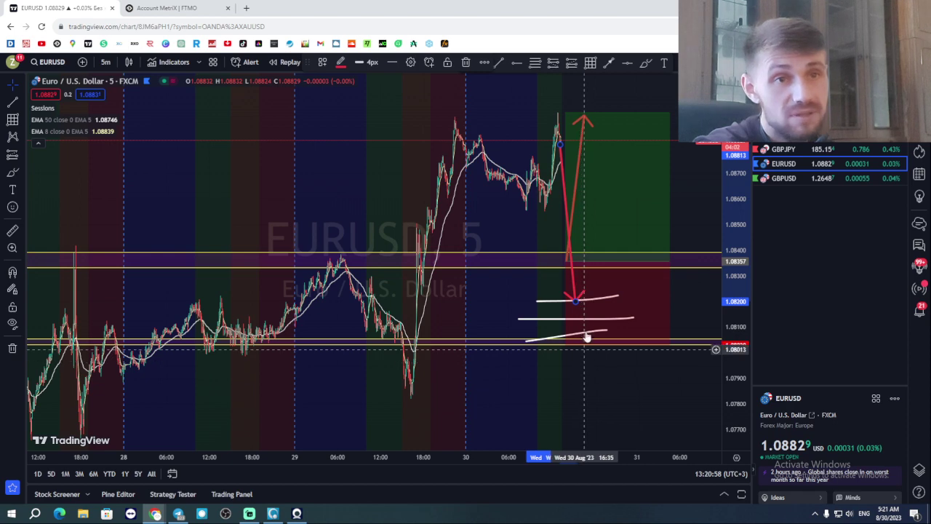
pyautogui.click(580, 304)
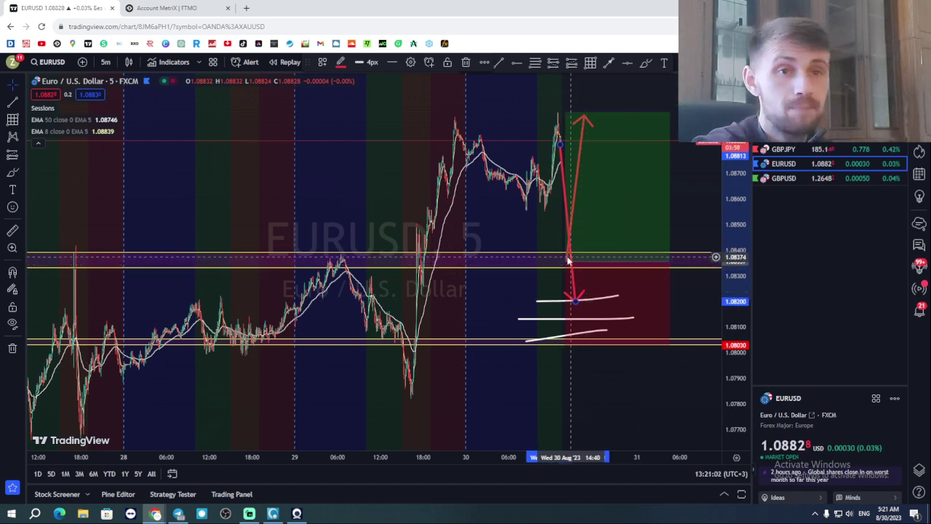
pyautogui.click(575, 299)
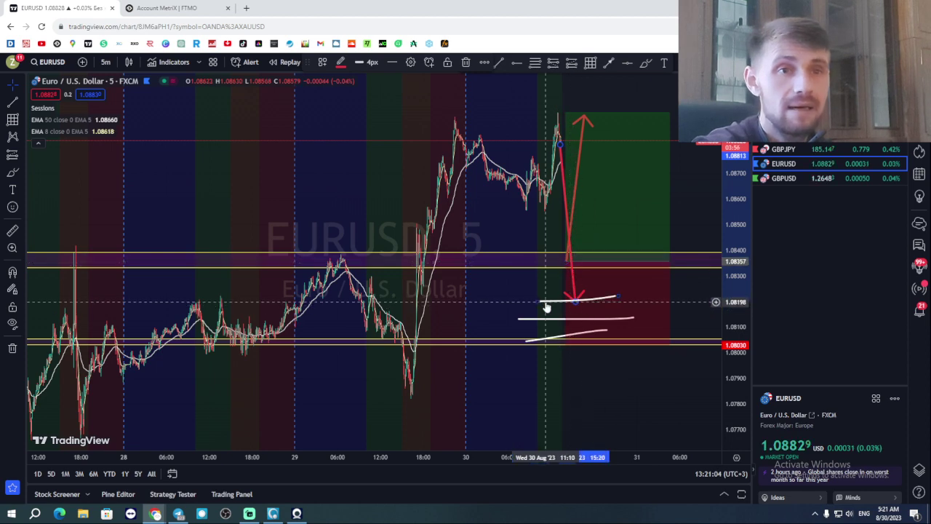
pyautogui.click(598, 307)
pyautogui.click(559, 311)
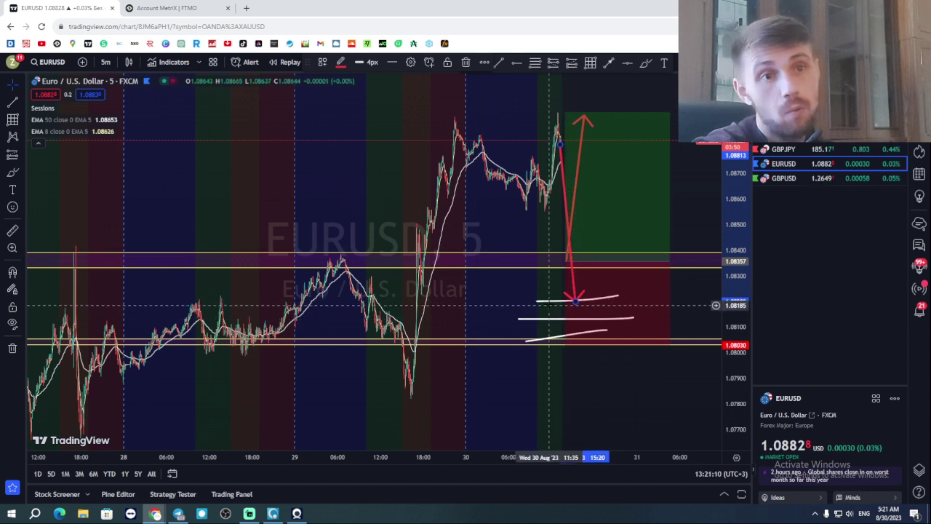
# Inspect the long position's 1.77 risk/reward setup, nudging its stop and entry slightly, then zoom out.
pyautogui.click(574, 324)
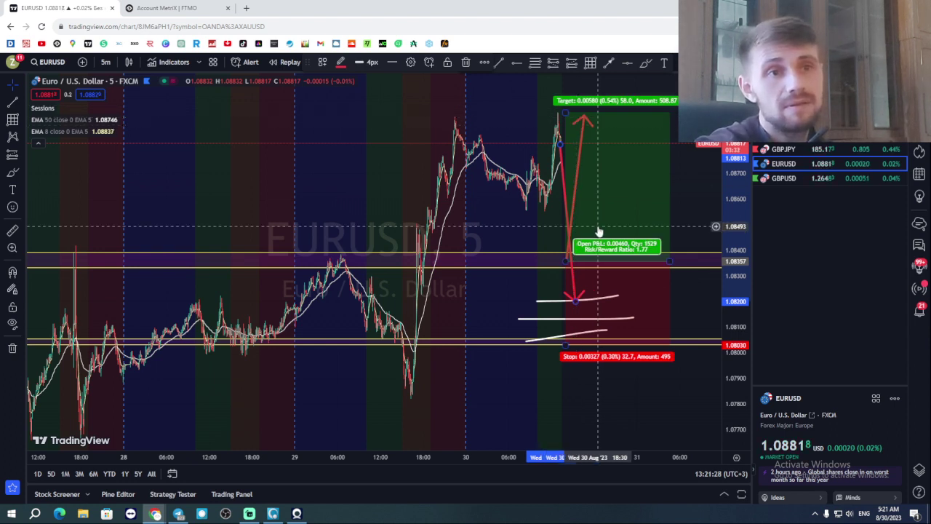
pyautogui.click(568, 264)
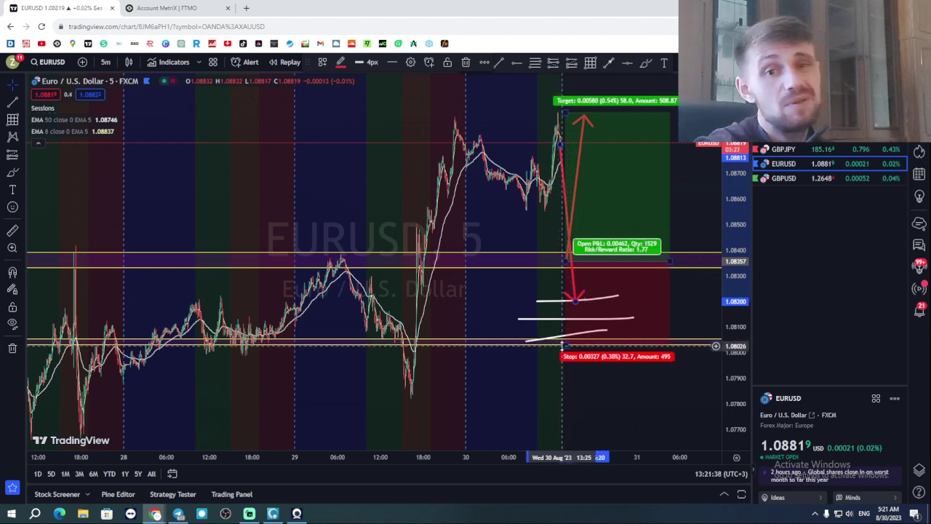
pyautogui.moveTo(561, 346); pyautogui.dragTo(557, 347)
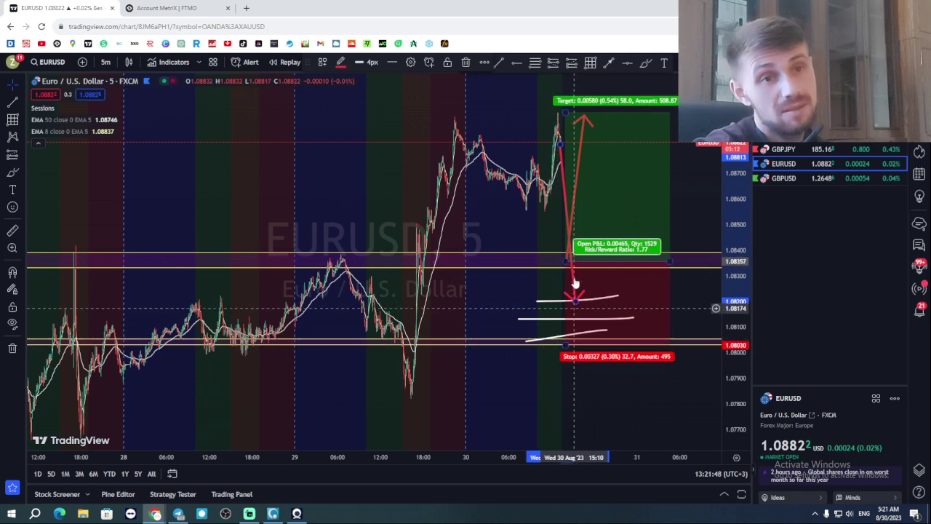
pyautogui.moveTo(572, 261); pyautogui.dragTo(571, 259)
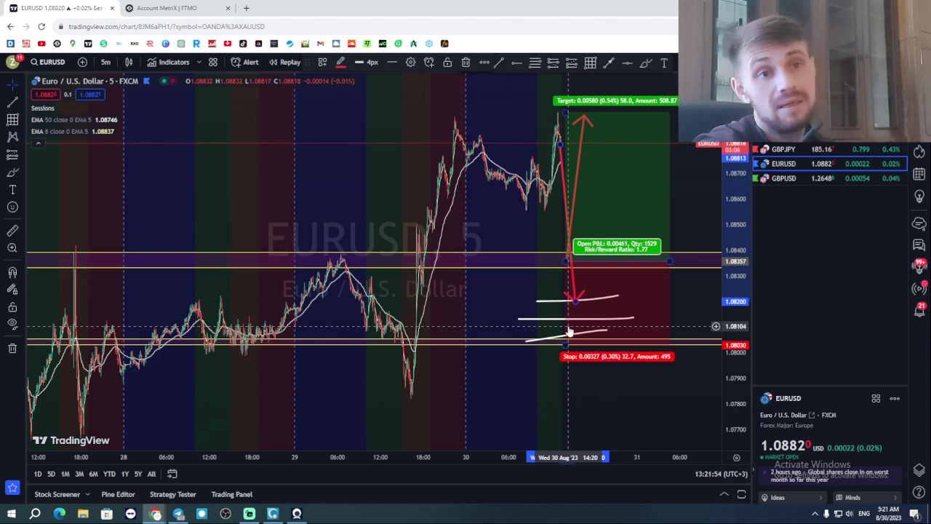
pyautogui.scroll(-2, 566, 289)
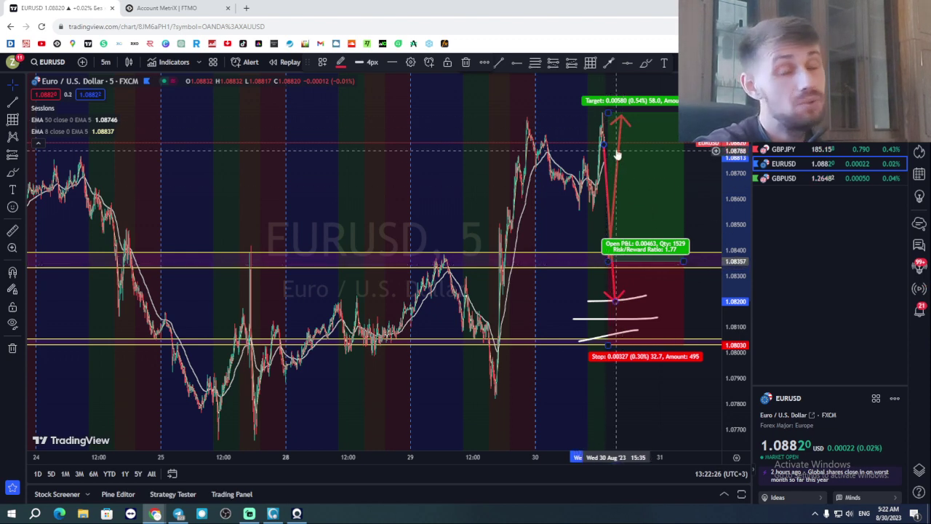
# Select the long-position example and delete it from the chart.
pyautogui.scroll(2, 486, 236)
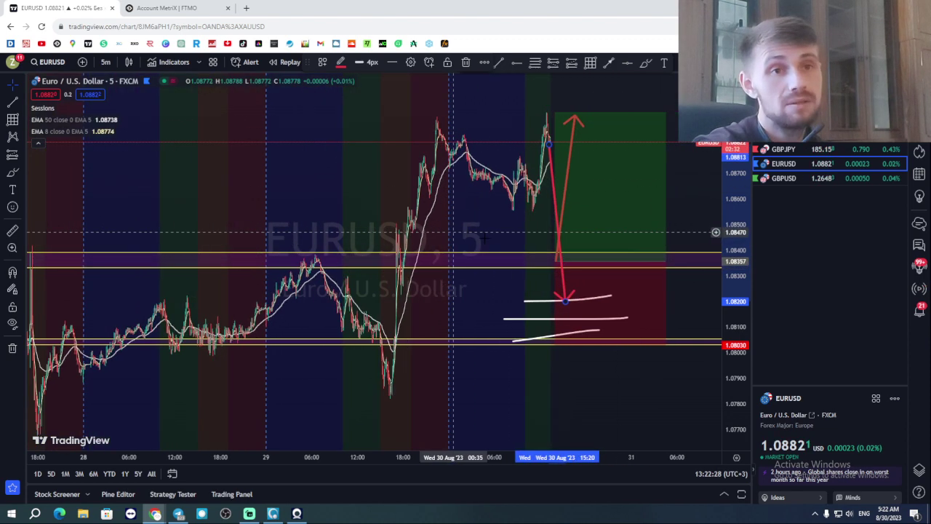
pyautogui.click(624, 235)
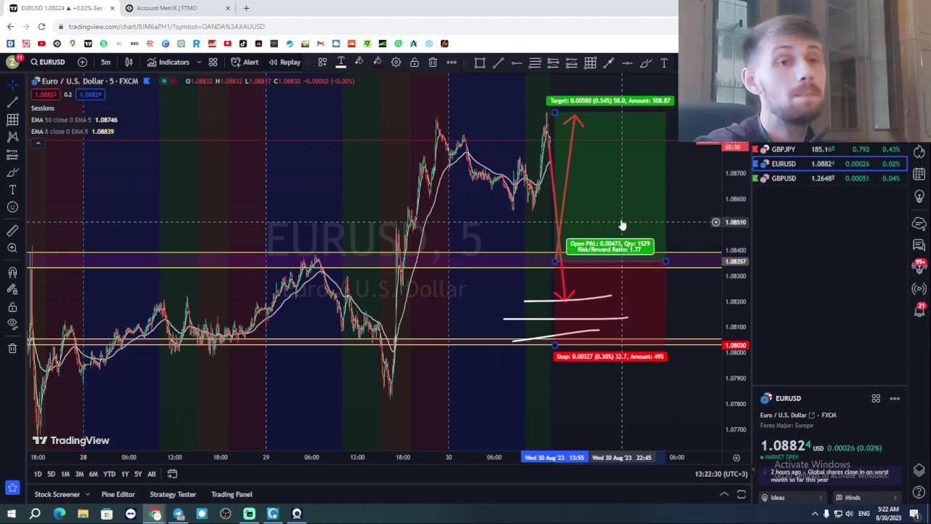
pyautogui.press('Delete')
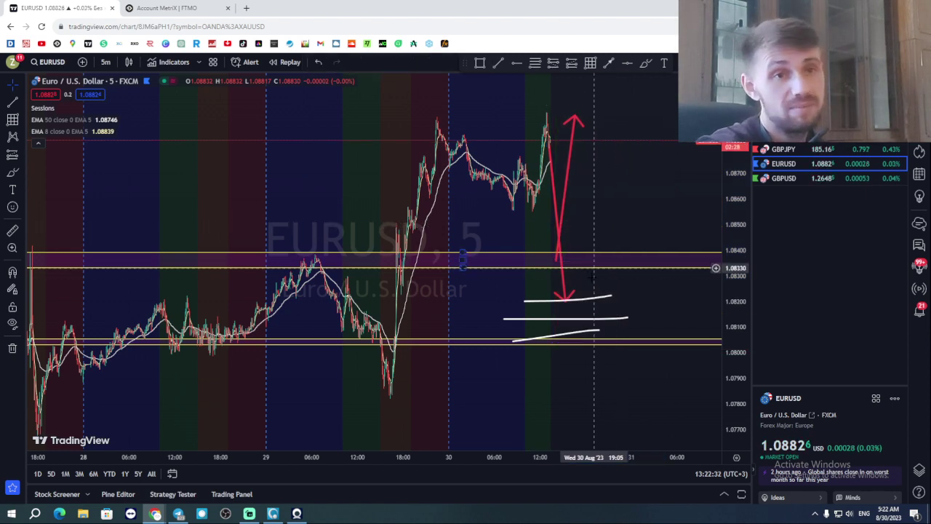
# Remove all drawings from the chart via its context menu and zoom out across 23–31 Aug.
pyautogui.rightClick(597, 213)
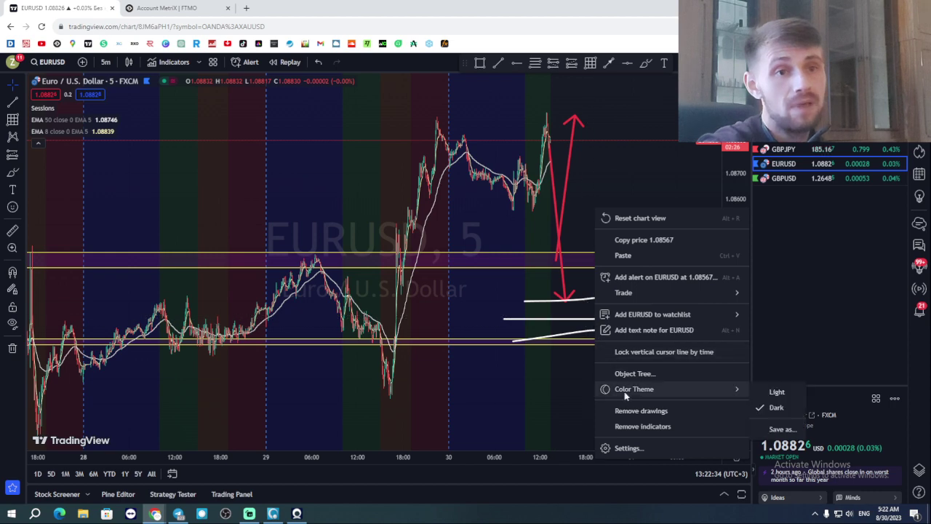
pyautogui.click(633, 410)
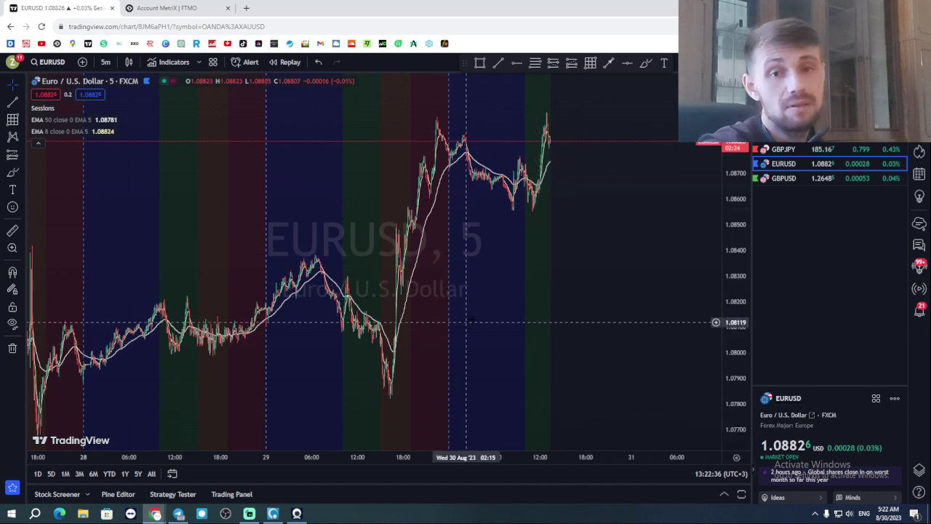
pyautogui.scroll(-5, 509, 320)
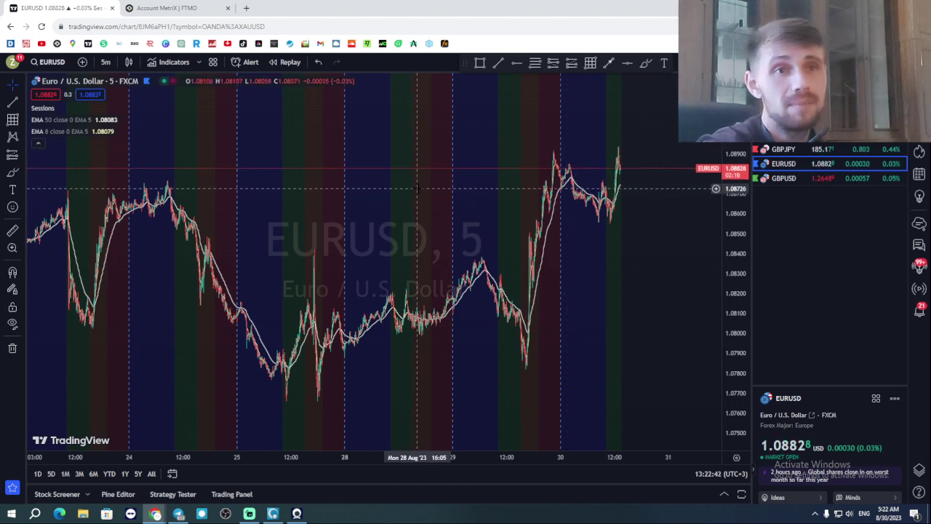
pyautogui.scroll(-3, 419, 153)
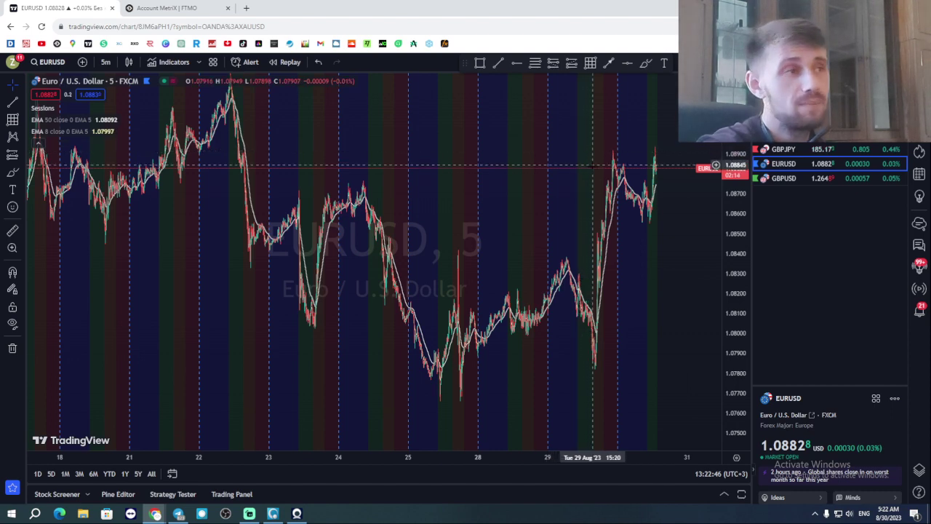
# Zoom in on the EURUSD 5-minute chart to view the EMA 50 and EMA 8 with session shading.
pyautogui.scroll(3, 553, 276)
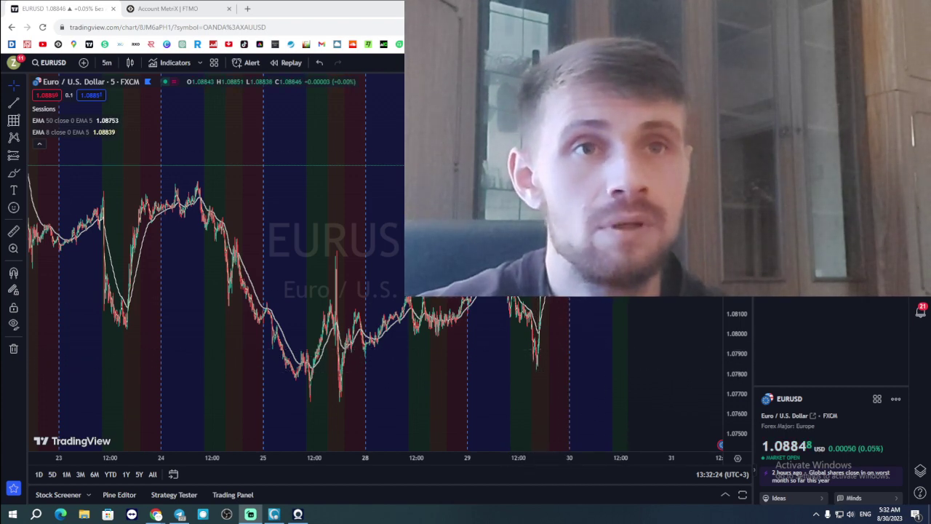
# Draw the zone rectangle across the chart at the 24 Aug highs, undoing a stray extra drawing.
pyautogui.hotkey('alt', 'h')
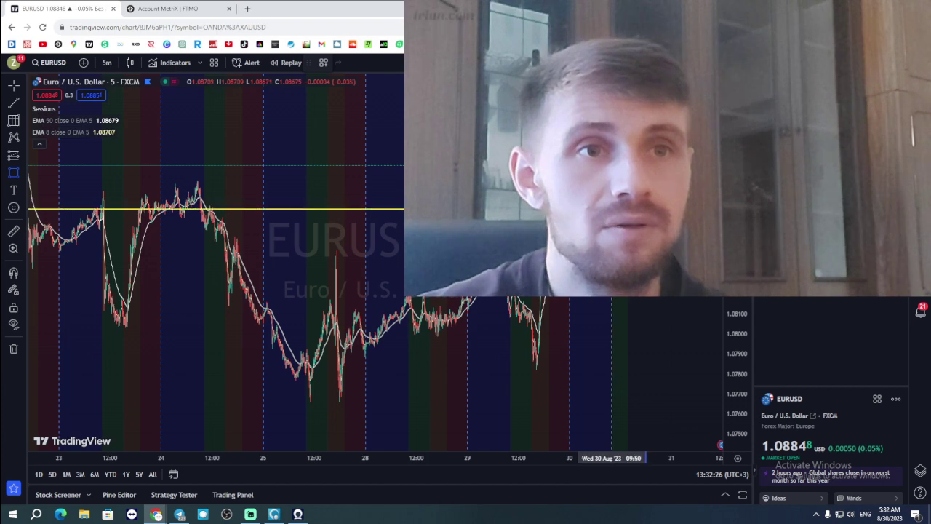
pyautogui.click(616, 223)
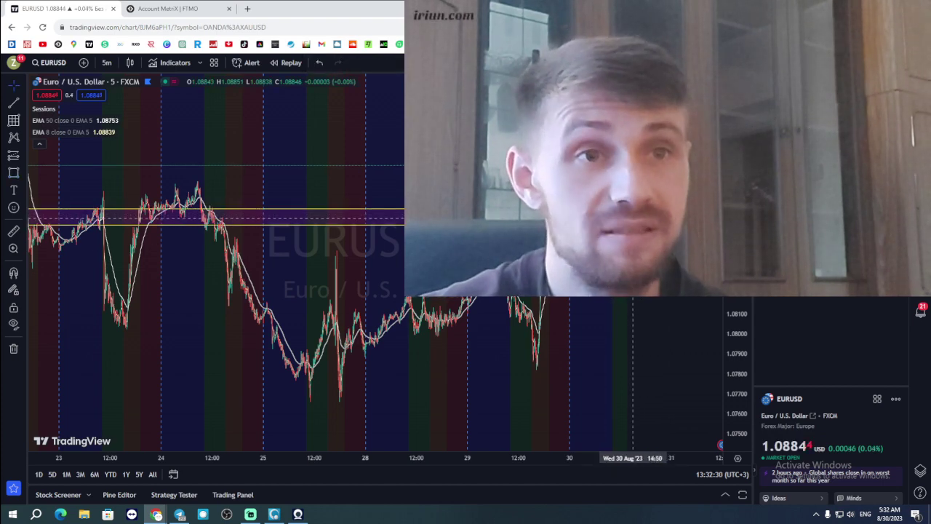
pyautogui.hotkey('alt', 'shift', 'r')
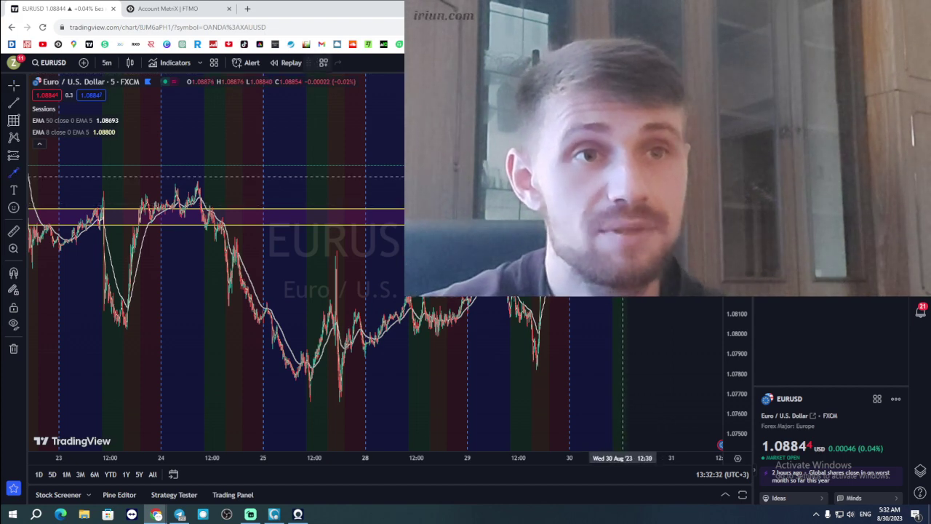
pyautogui.click(641, 218)
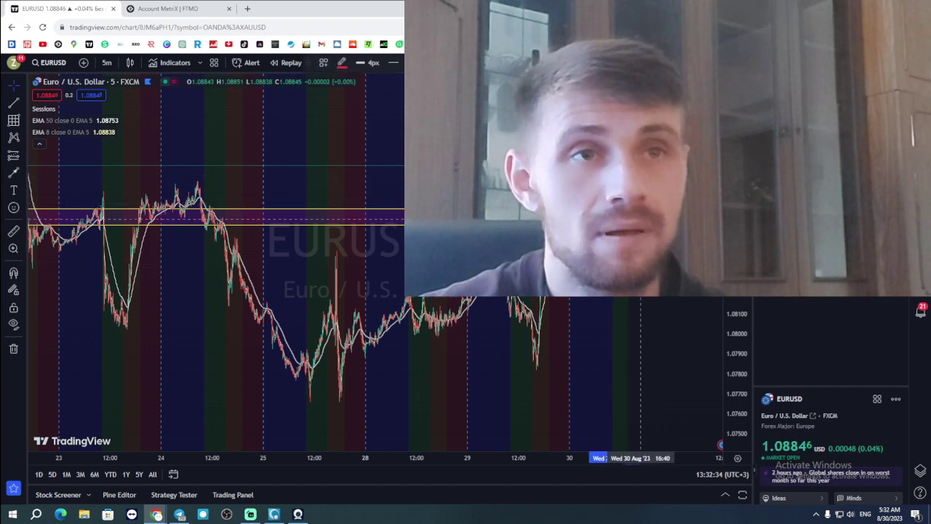
pyautogui.hotkey('alt', 'shift', 'r')
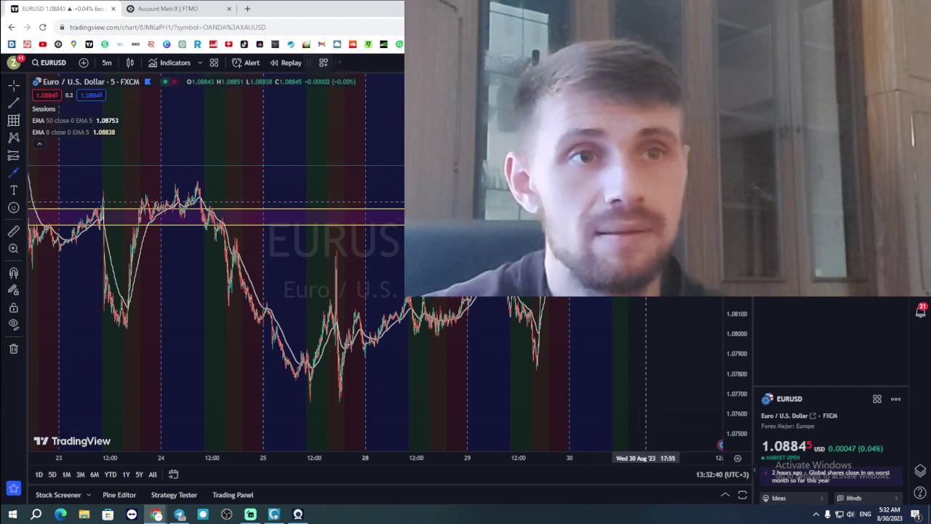
pyautogui.click(592, 379)
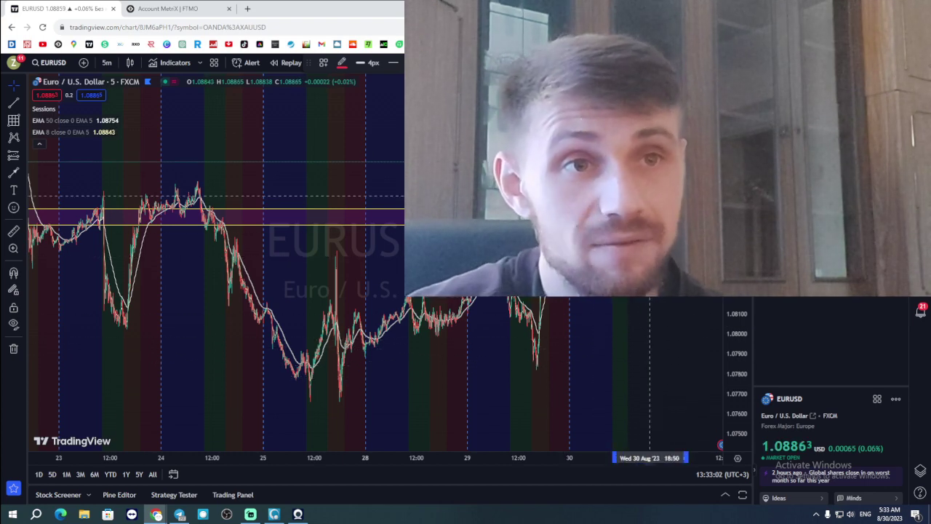
pyautogui.press('Escape')
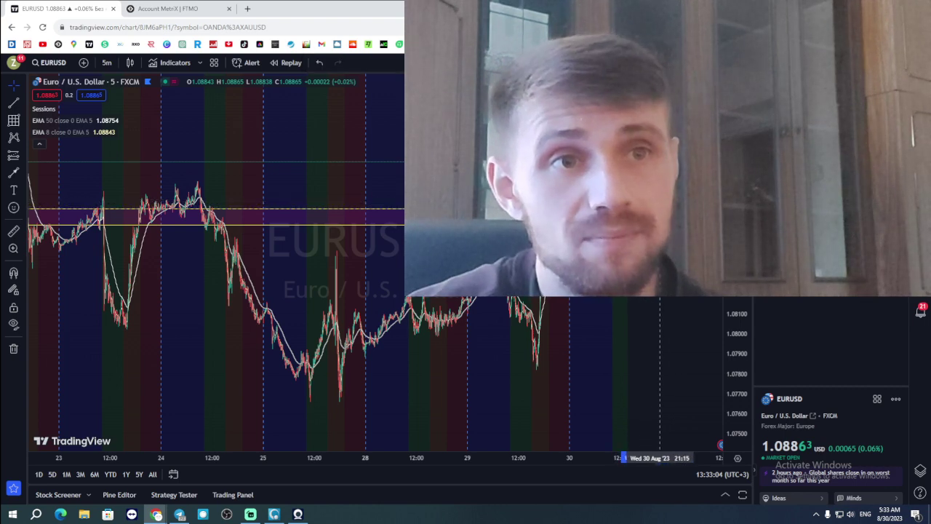
pyautogui.hotkey('ctrl', 'z')
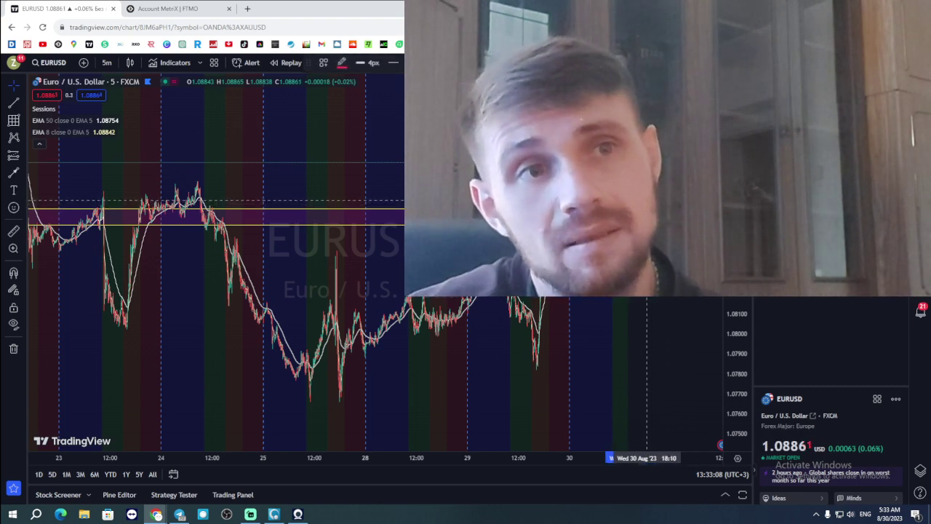
pyautogui.press('Escape')
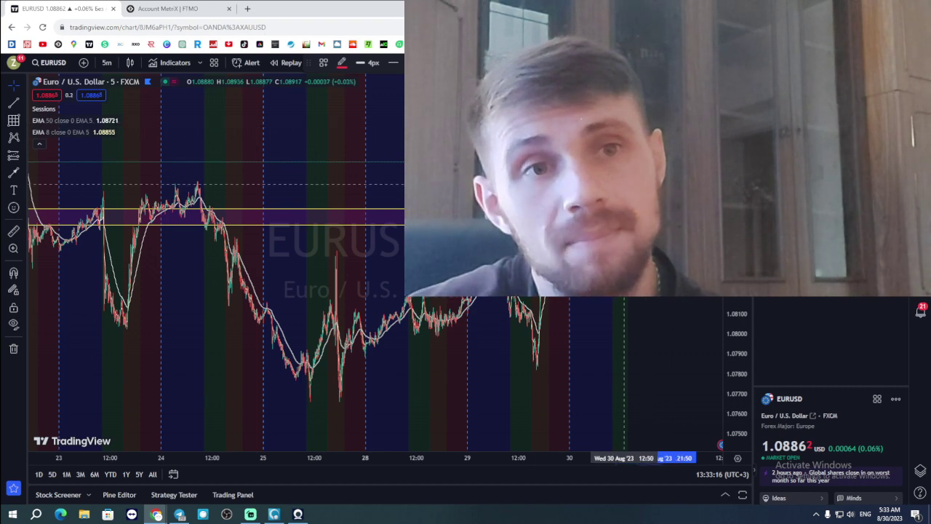
# Zoom in on 29–30 Aug so the purple zone and the 29 Aug rally fill the view.
pyautogui.scroll(5, 677, 318)
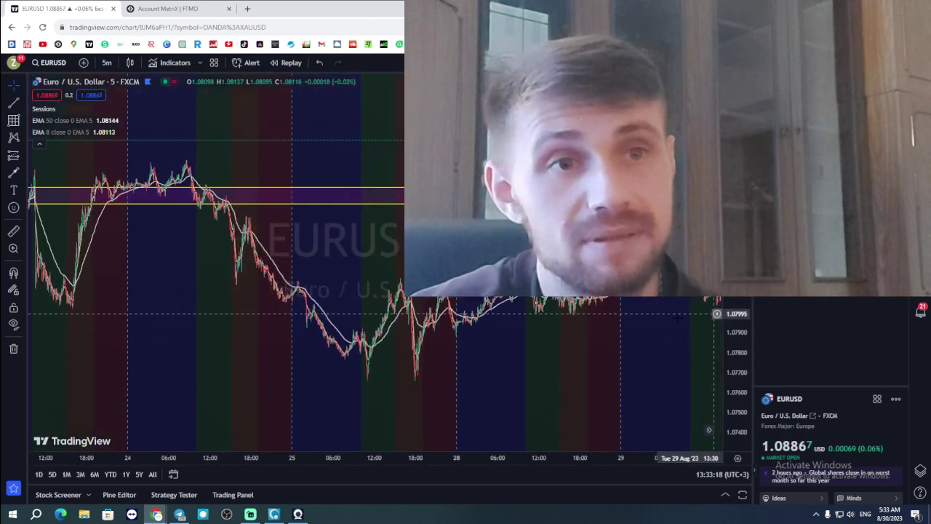
pyautogui.scroll(5, 677, 317)
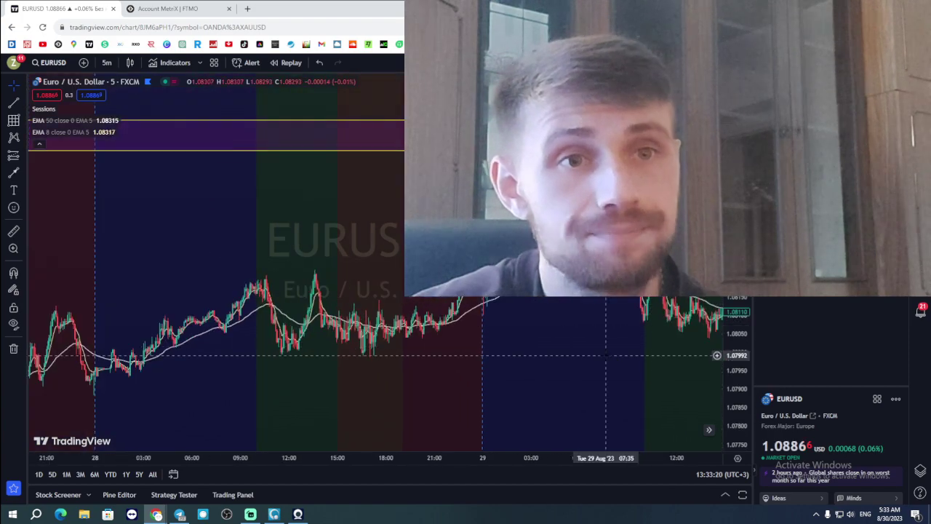
pyautogui.scroll(5, 606, 355)
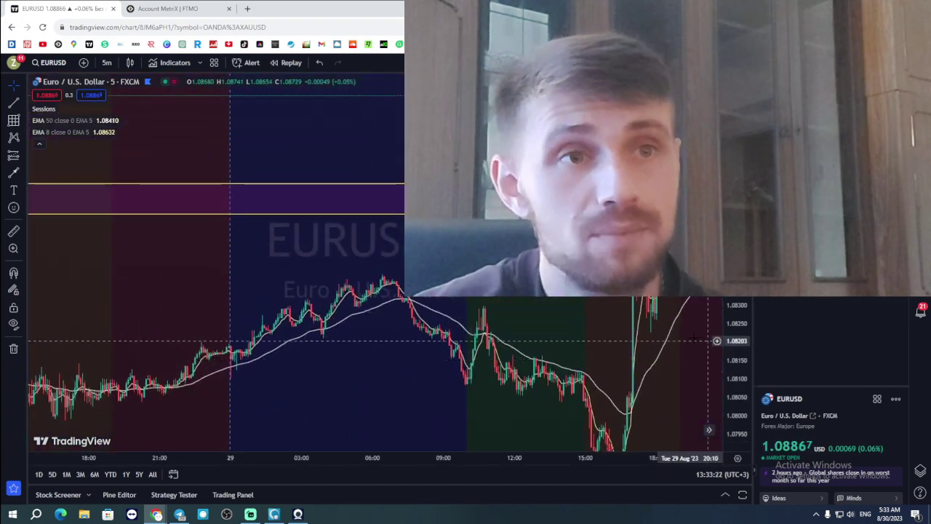
pyautogui.scroll(5, 655, 331)
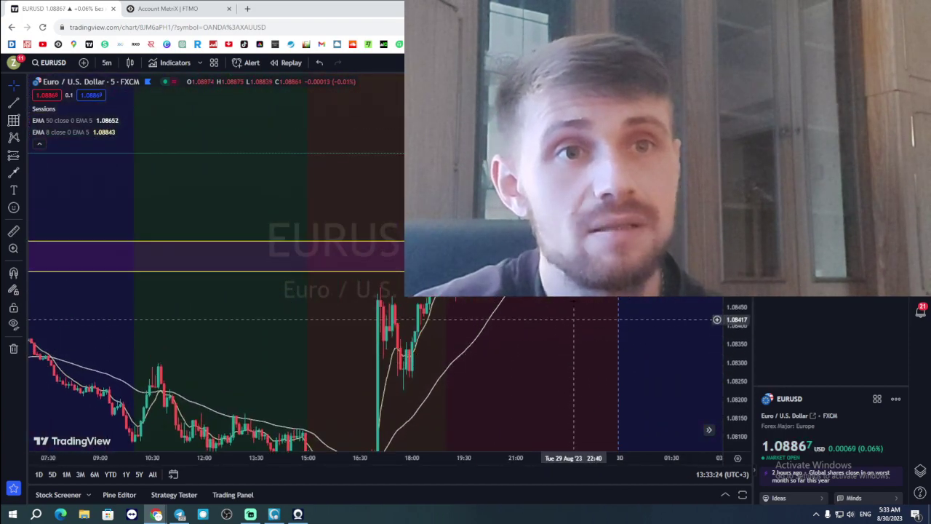
pyautogui.scroll(-3, 596, 291)
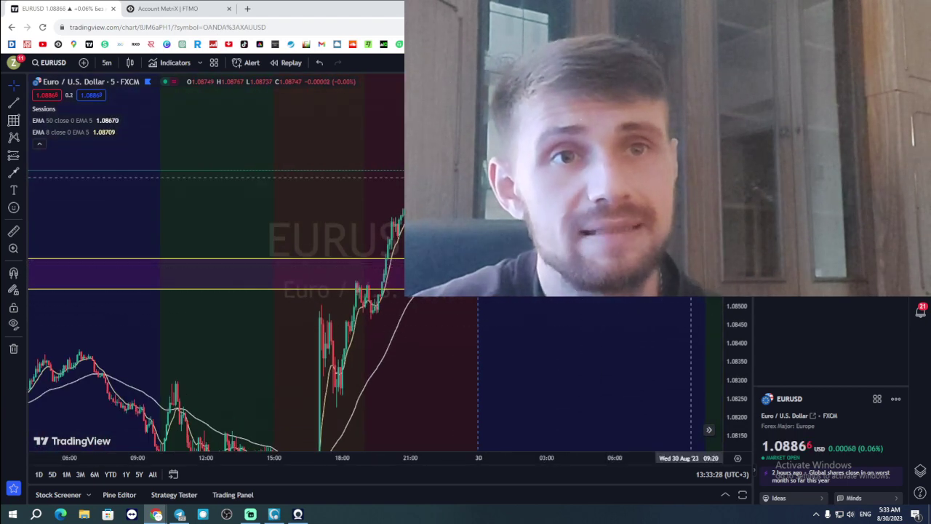
# Pan the EURUSD chart back from 29 Aug through 28 Aug toward 25 Aug.
pyautogui.scroll(-3, 577, 190)
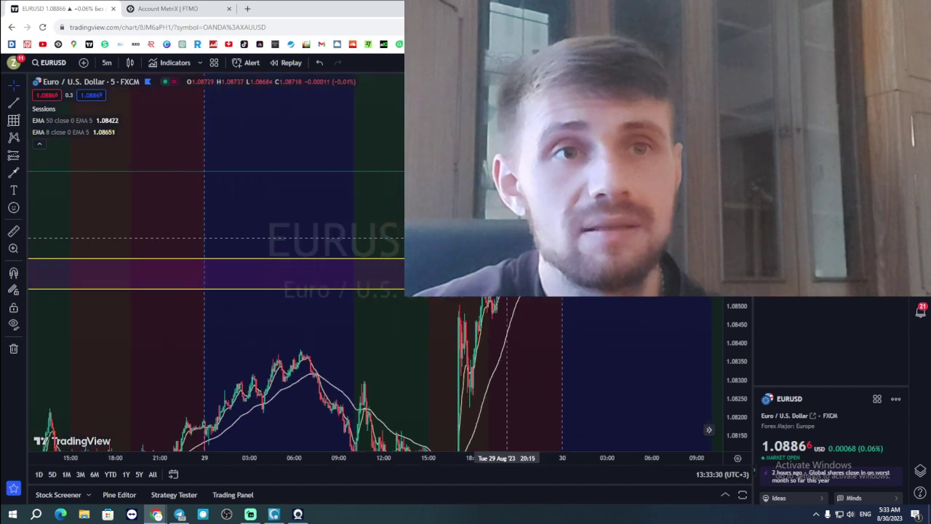
pyautogui.moveTo(576, 312); pyautogui.dragTo(645, 259)
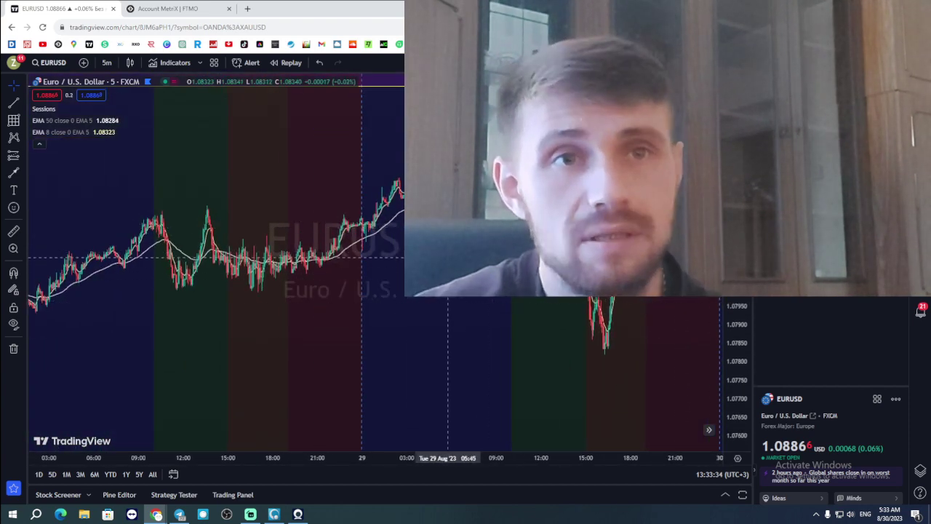
pyautogui.moveTo(448, 256); pyautogui.dragTo(531, 258)
pyautogui.moveTo(472, 300); pyautogui.dragTo(675, 289)
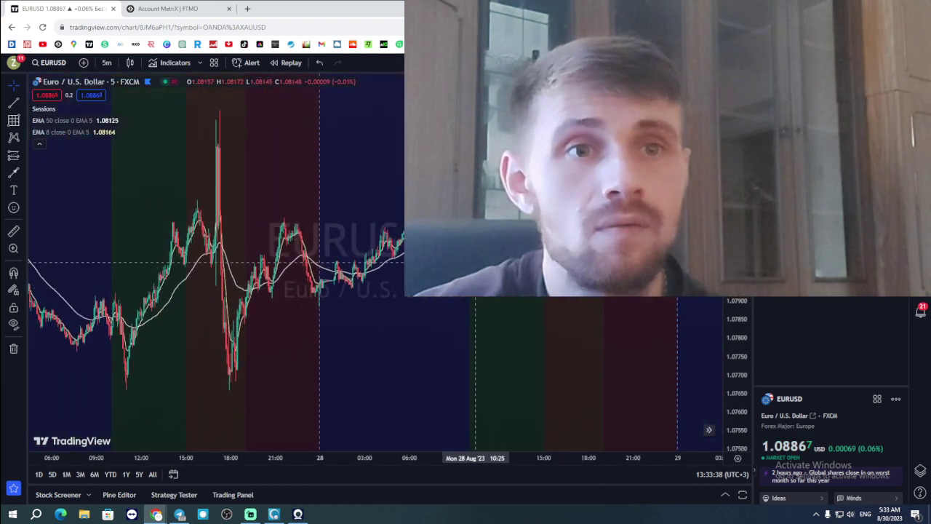
pyautogui.moveTo(475, 261); pyautogui.dragTo(691, 268)
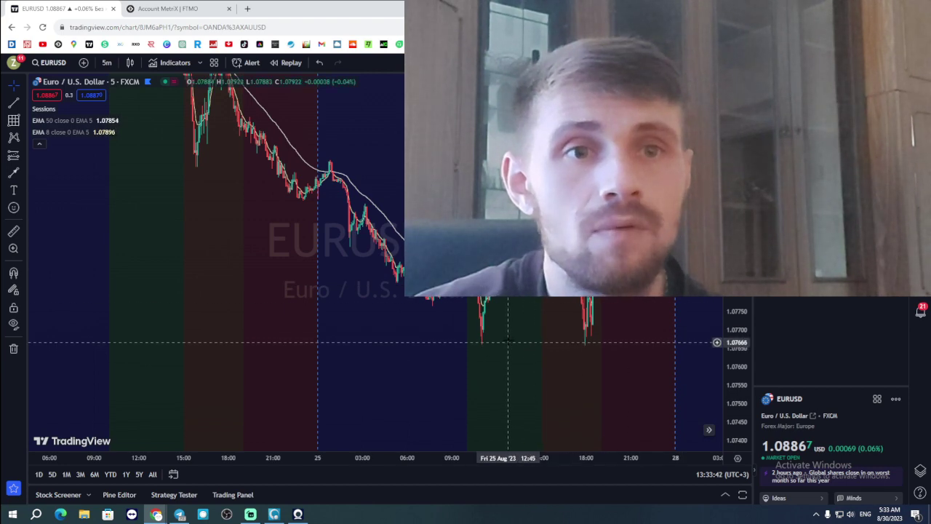
pyautogui.moveTo(488, 341); pyautogui.dragTo(494, 340)
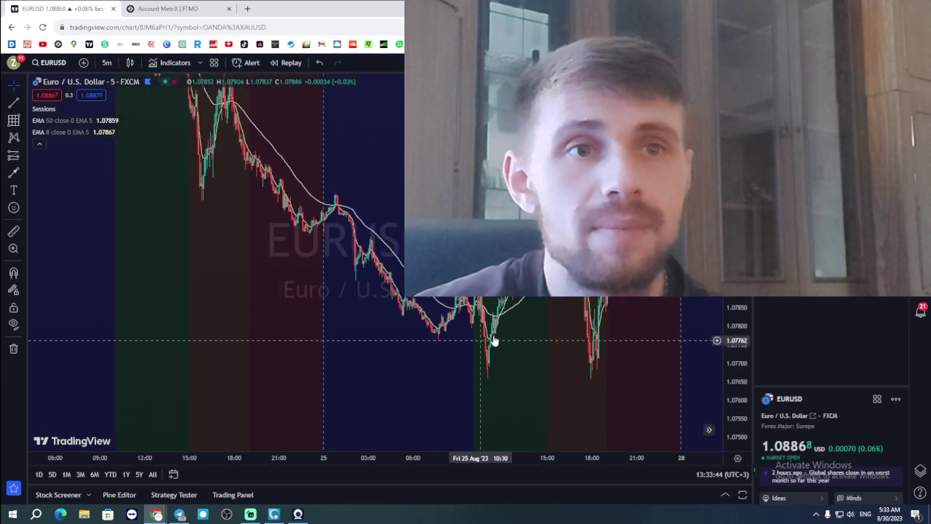
# Zoom in on 25 Aug and shift to the later hours where candles dip into the purple zone.
pyautogui.scroll(2, 494, 340)
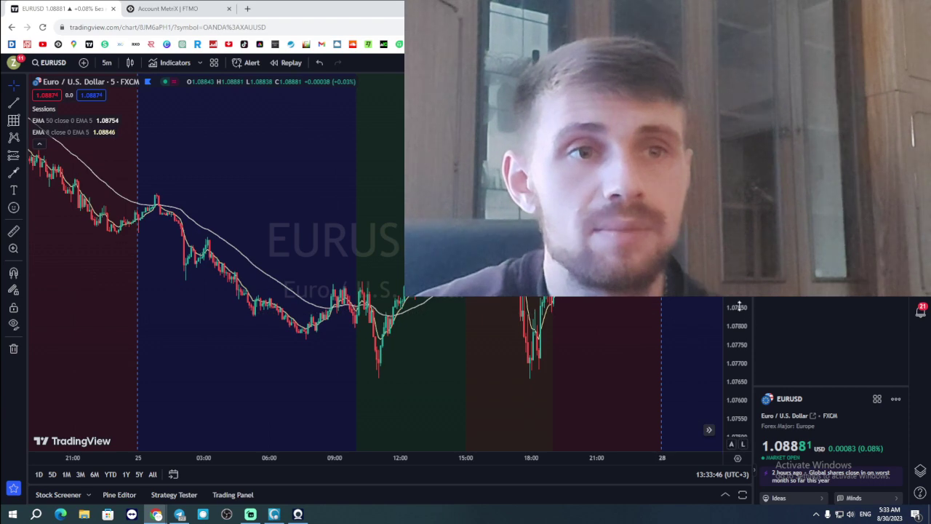
pyautogui.scroll(2, 602, 276)
pyautogui.scroll(1, 595, 269)
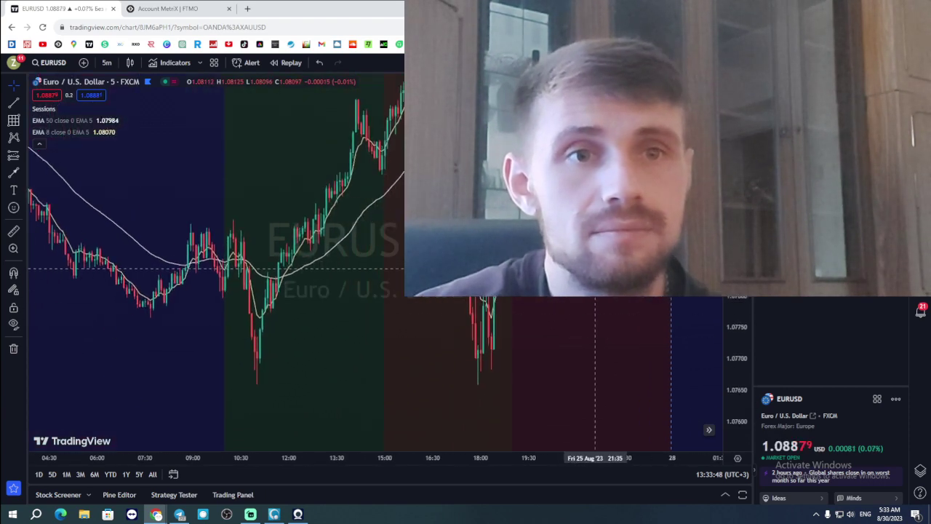
pyautogui.scroll(2, 595, 273)
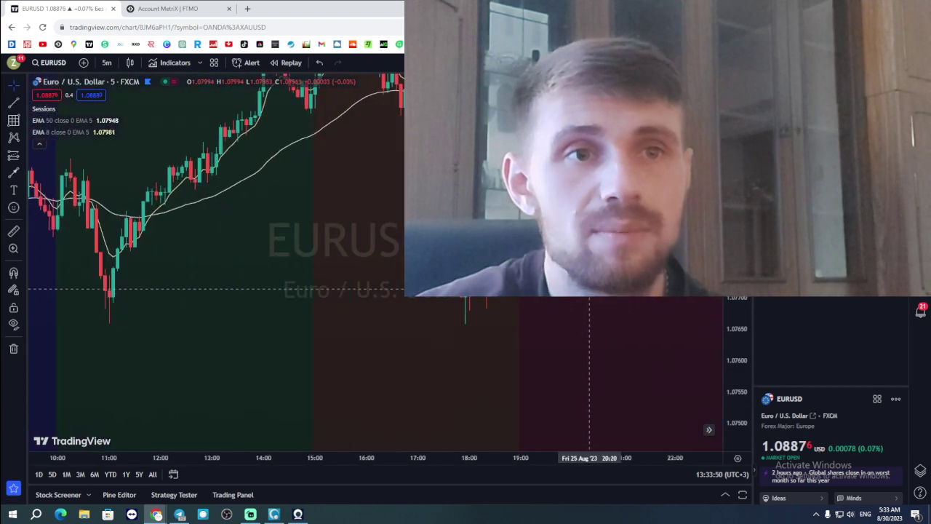
pyautogui.hscroll(-3, 589, 289)
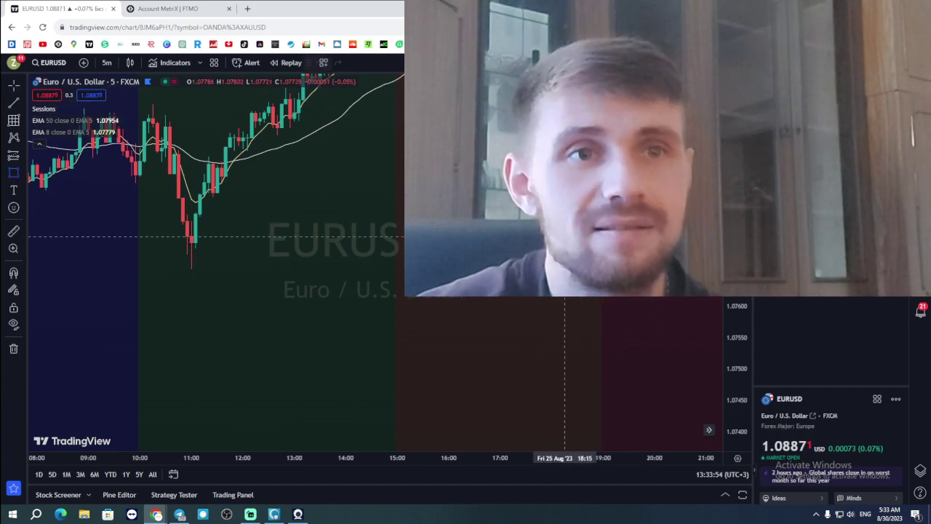
pyautogui.moveTo(542, 234); pyautogui.dragTo(547, 268)
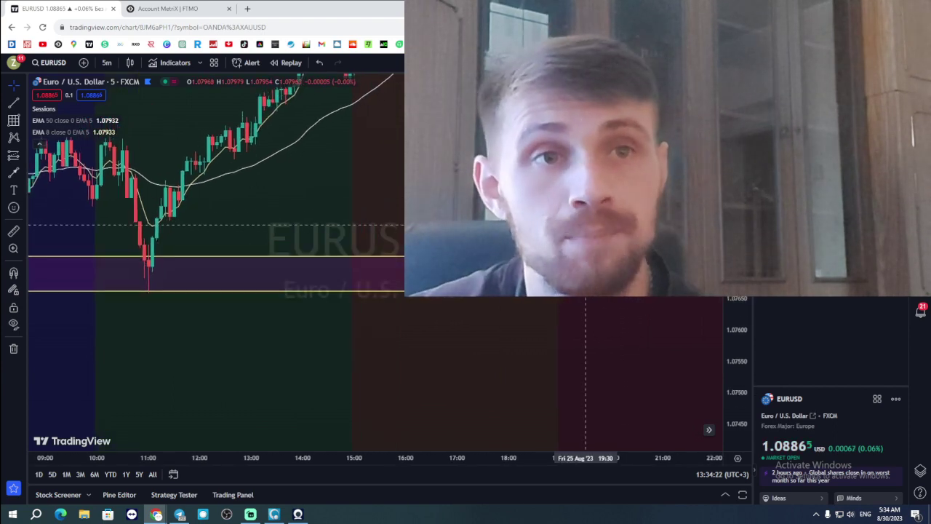
pyautogui.moveTo(560, 243); pyautogui.dragTo(516, 268)
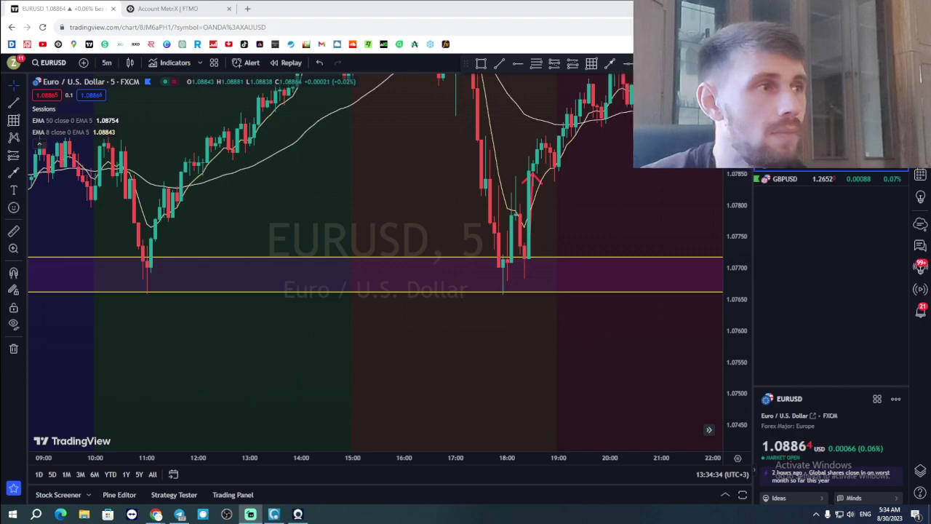
# Frame and zoom in on 25 Aug's 18:00 dip into the purple zone near 1.0766–1.0772.
pyautogui.moveTo(614, 331); pyautogui.dragTo(430, 341)
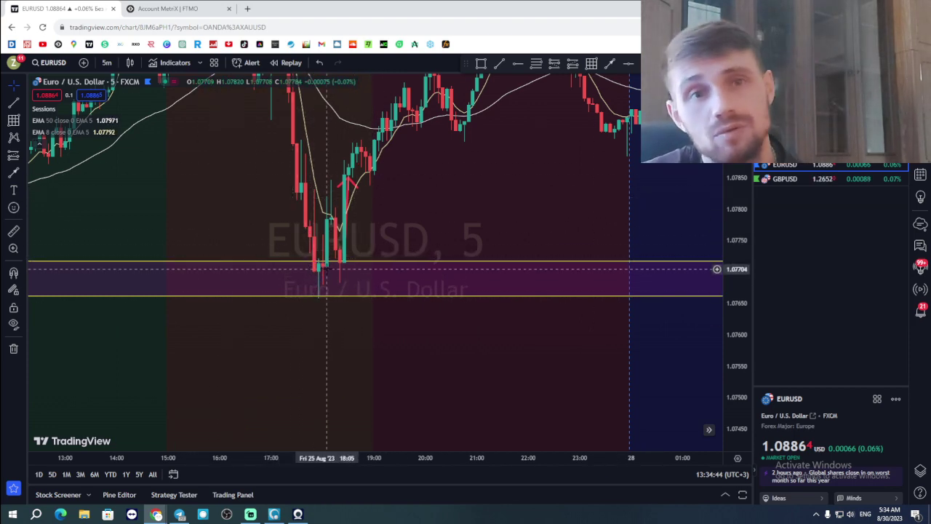
pyautogui.moveTo(421, 320); pyautogui.dragTo(666, 320)
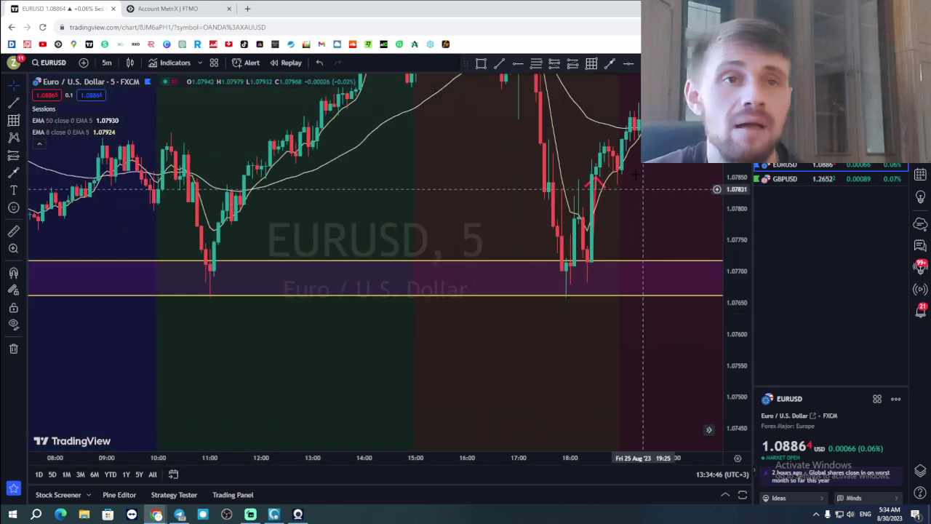
pyautogui.click(597, 182)
pyautogui.click(467, 63)
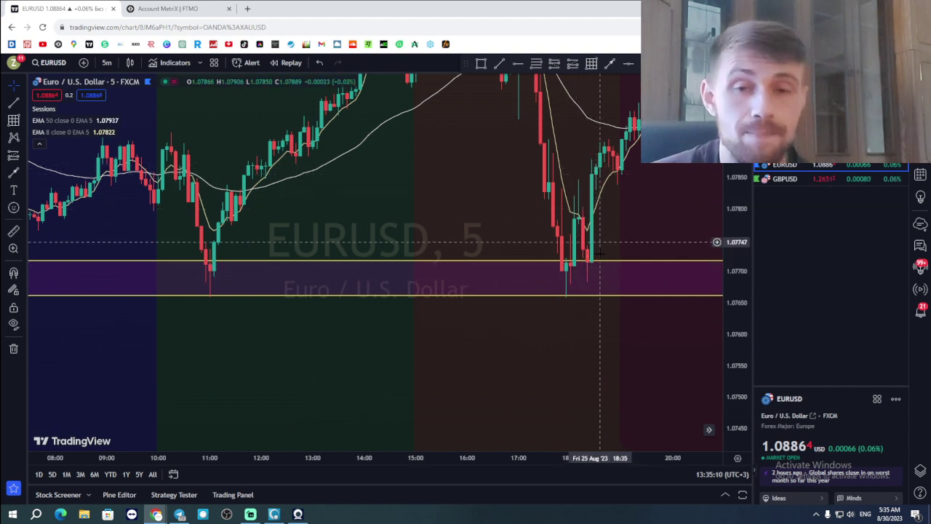
pyautogui.scroll(3, 622, 235)
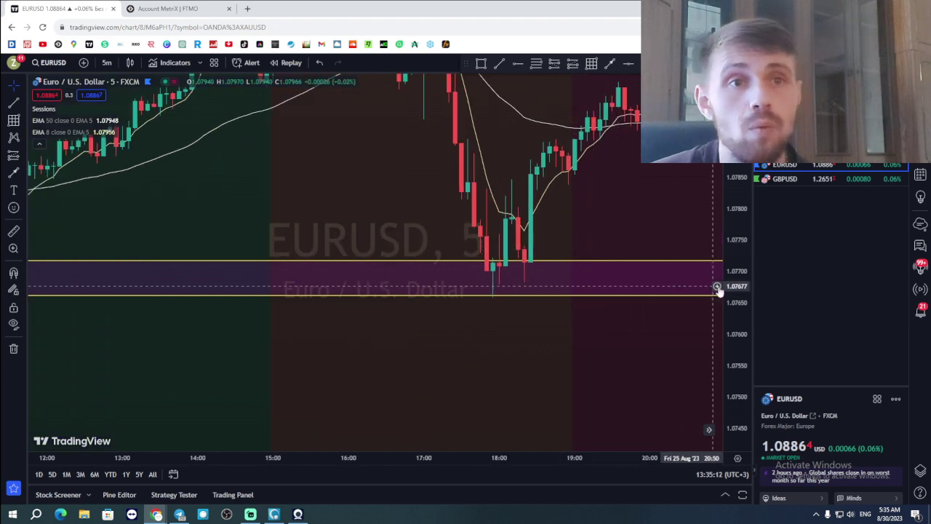
# Place a long position at the zone bounce: entry 1.07747, stop 1.07673, target 1.07850, risk/reward 1.39.
pyautogui.click(573, 64)
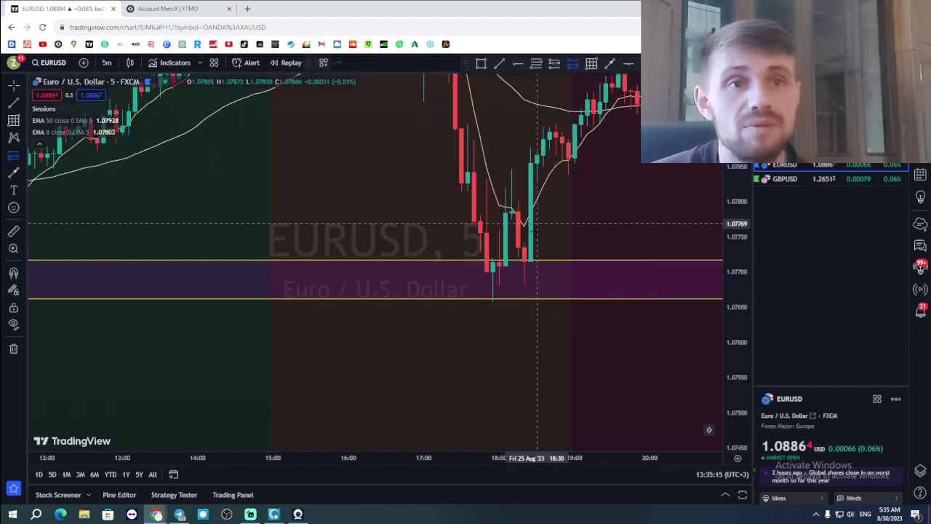
pyautogui.click(524, 274)
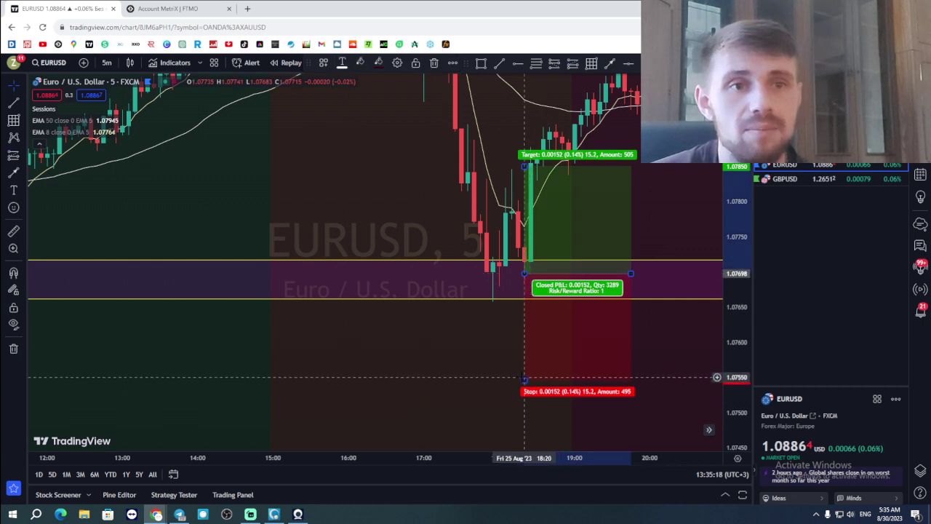
pyautogui.moveTo(524, 380)
pyautogui.mouseDown()
pyautogui.moveTo(533, 255)
pyautogui.moveTo(541, 356)
pyautogui.moveTo(541, 322)
pyautogui.mouseUp()
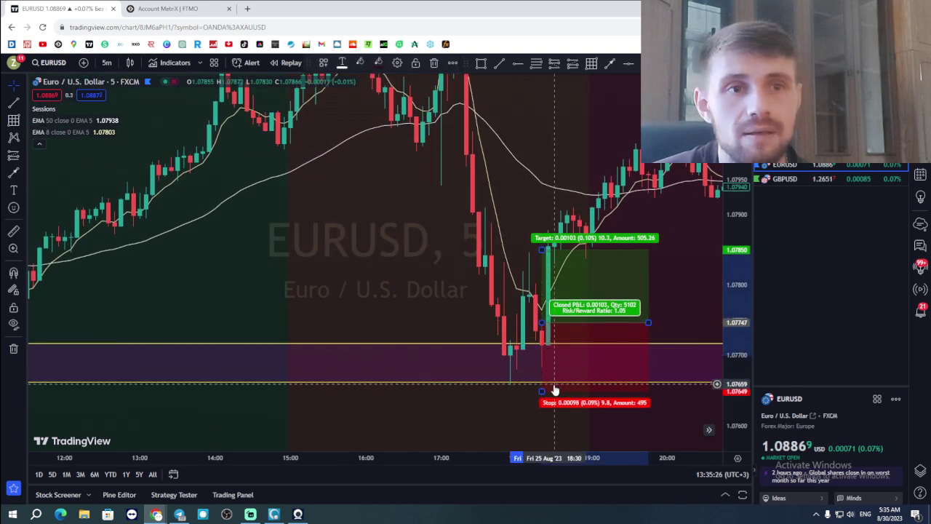
pyautogui.moveTo(541, 391)
pyautogui.mouseDown()
pyautogui.moveTo(545, 367)
pyautogui.moveTo(548, 374)
pyautogui.mouseUp()
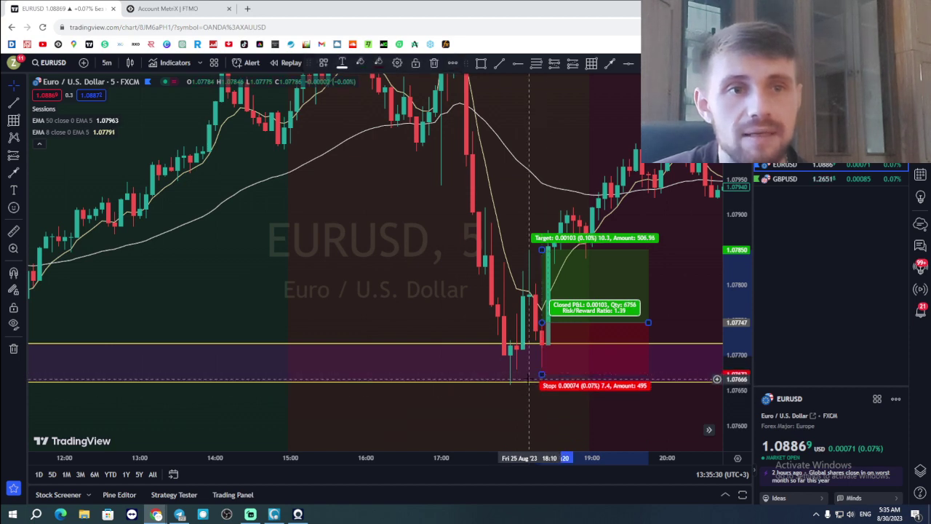
pyautogui.moveTo(742, 386); pyautogui.dragTo(745, 336)
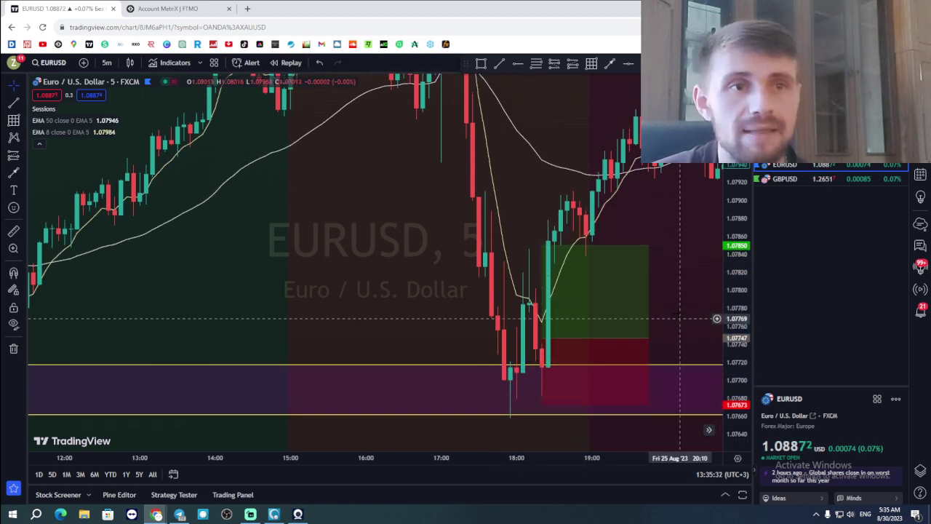
pyautogui.moveTo(681, 320); pyautogui.dragTo(685, 259)
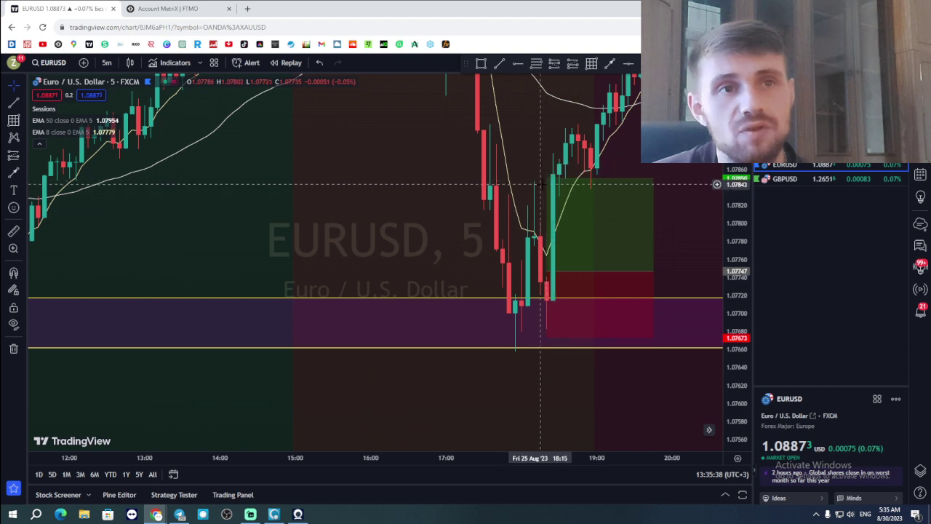
pyautogui.click(627, 254)
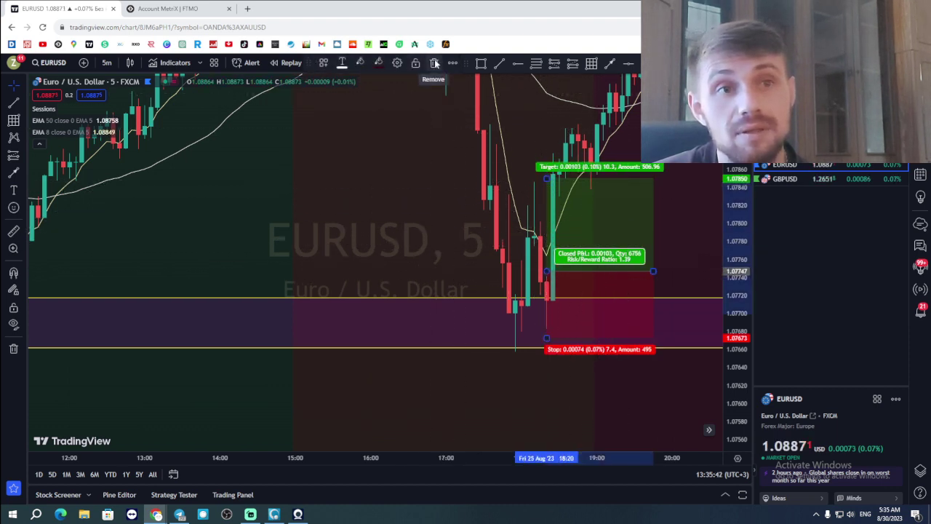
# Remove the long position example and compress the chart's price range.
pyautogui.click(434, 64)
pyautogui.scroll(-5, 571, 271)
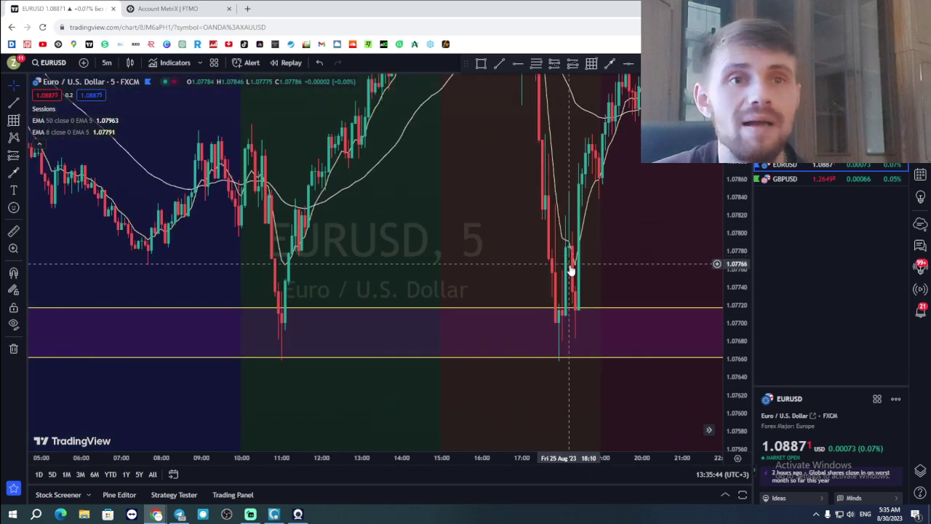
pyautogui.moveTo(718, 223); pyautogui.dragTo(594, 327)
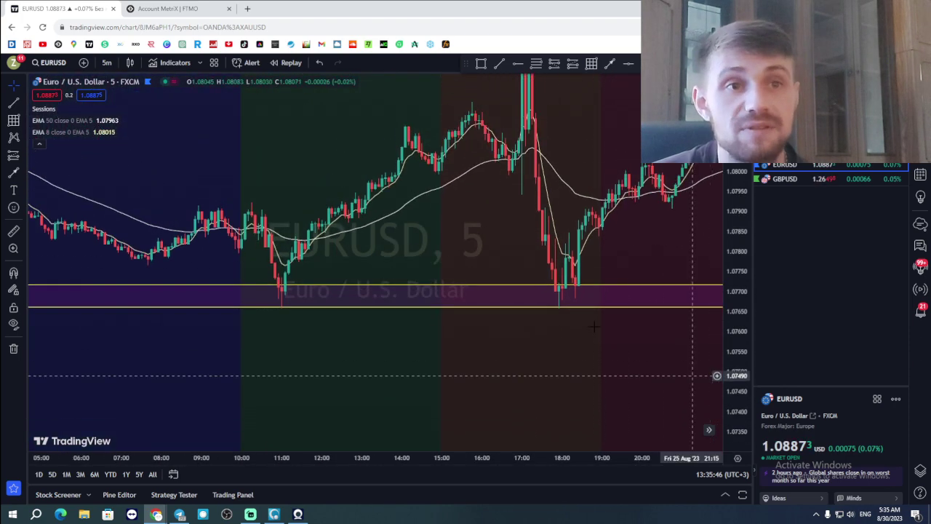
# Pan forward through 28–29 Aug and reset the chart view to the latest bars.
pyautogui.moveTo(578, 286); pyautogui.dragTo(239, 278)
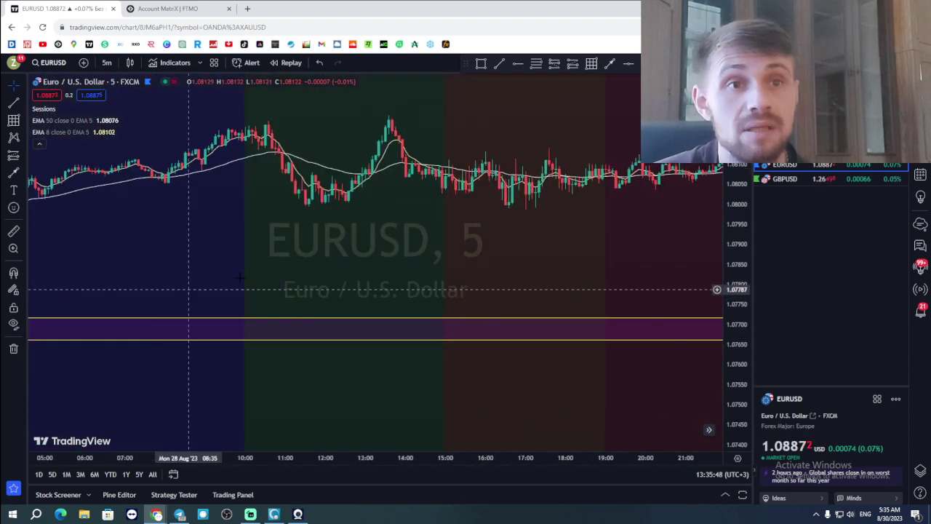
pyautogui.moveTo(572, 284); pyautogui.dragTo(250, 287)
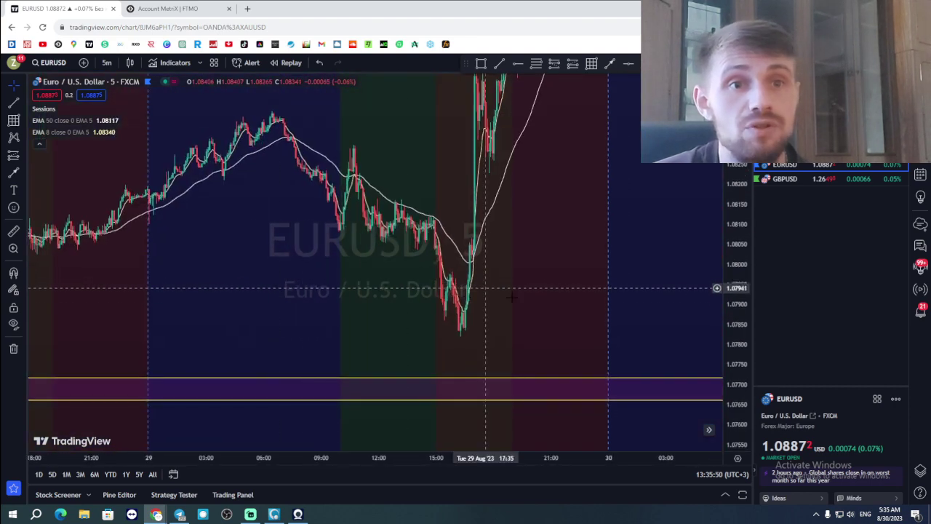
pyautogui.moveTo(512, 297); pyautogui.dragTo(415, 447)
pyautogui.rightClick(519, 256)
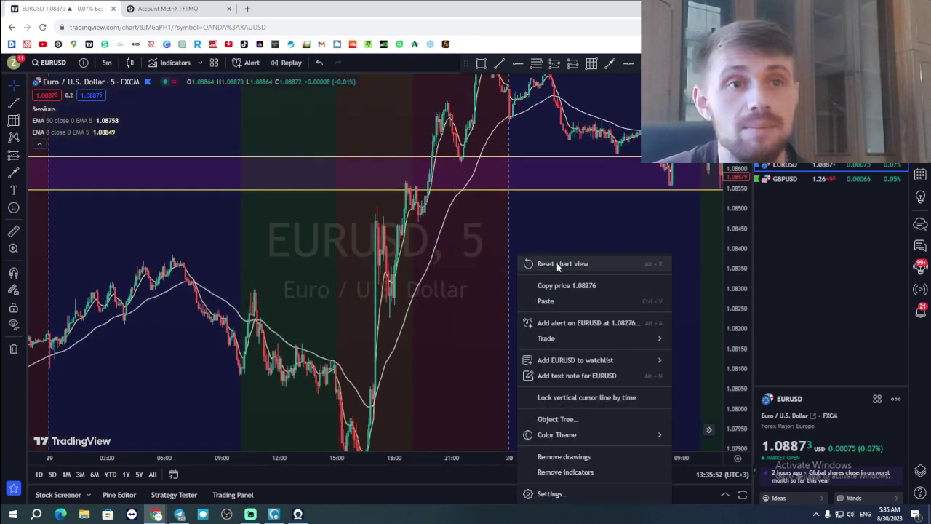
pyautogui.click(558, 264)
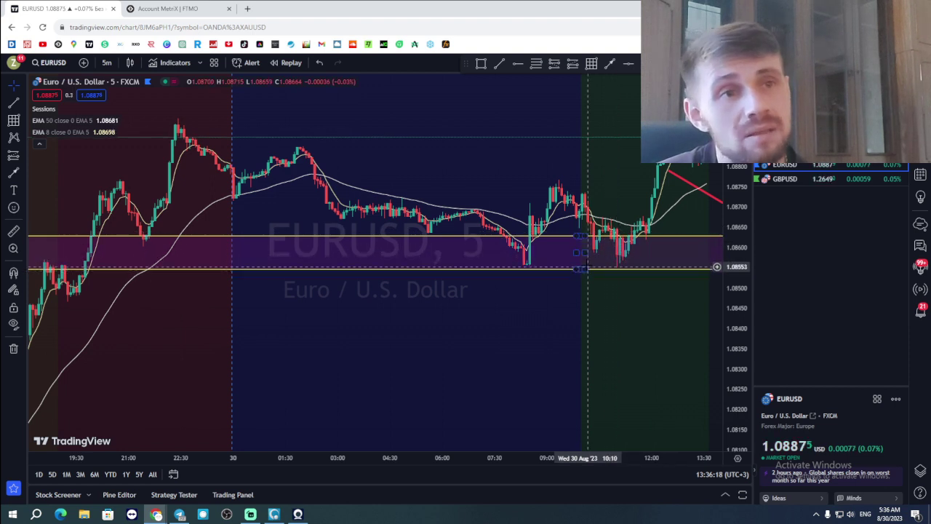
# Select the purple zone and zoom out to several days with future space showing the red arrows' drop to 1.0840.
pyautogui.click(595, 240)
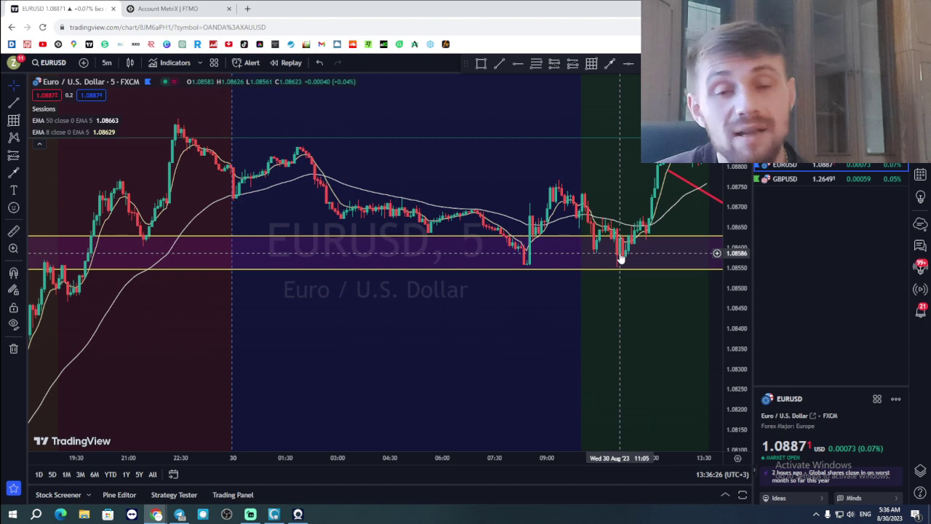
pyautogui.scroll(-3, 626, 255)
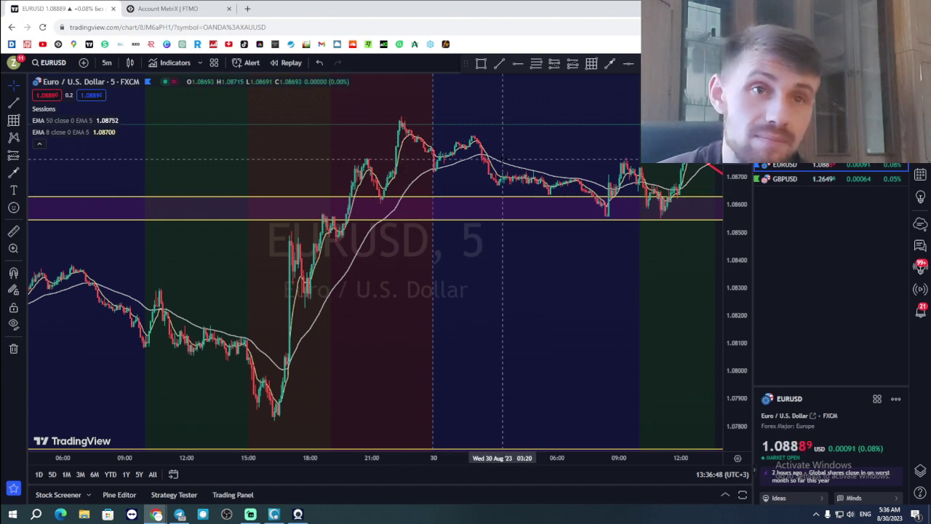
pyautogui.scroll(-3, 502, 159)
pyautogui.scroll(2, 575, 178)
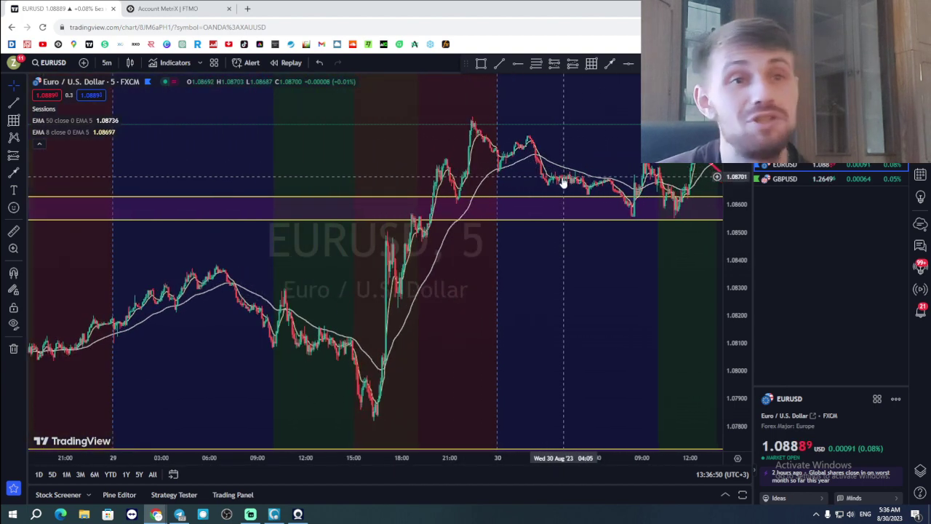
pyautogui.scroll(-3, 562, 182)
pyautogui.scroll(2, 571, 342)
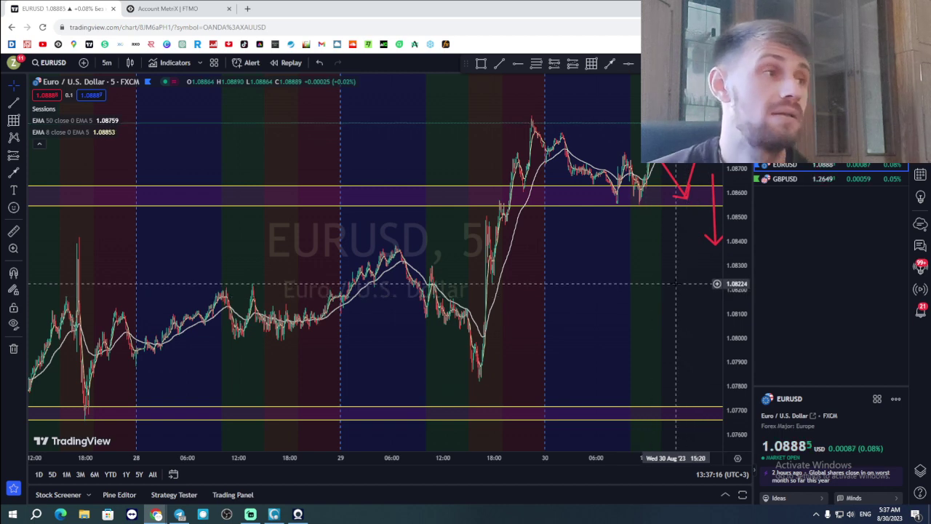
pyautogui.moveTo(676, 281); pyautogui.dragTo(518, 320)
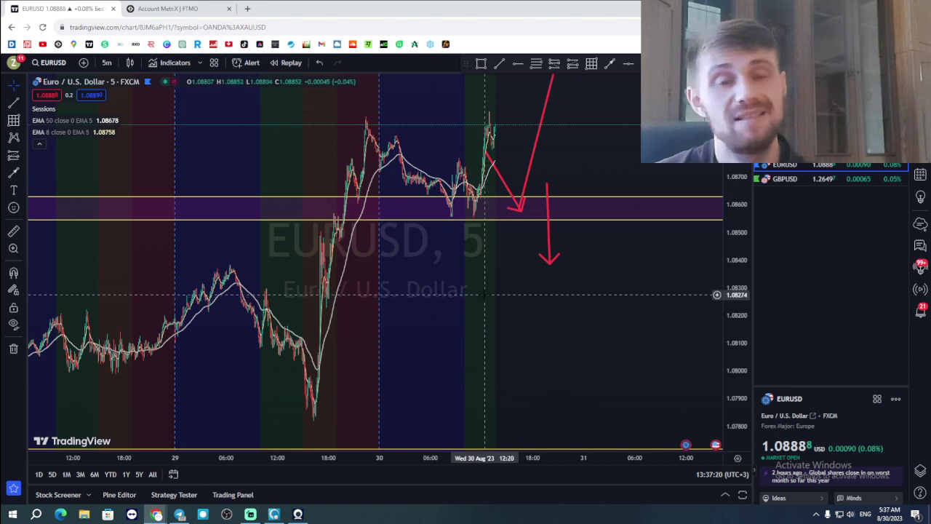
pyautogui.scroll(-3, 484, 295)
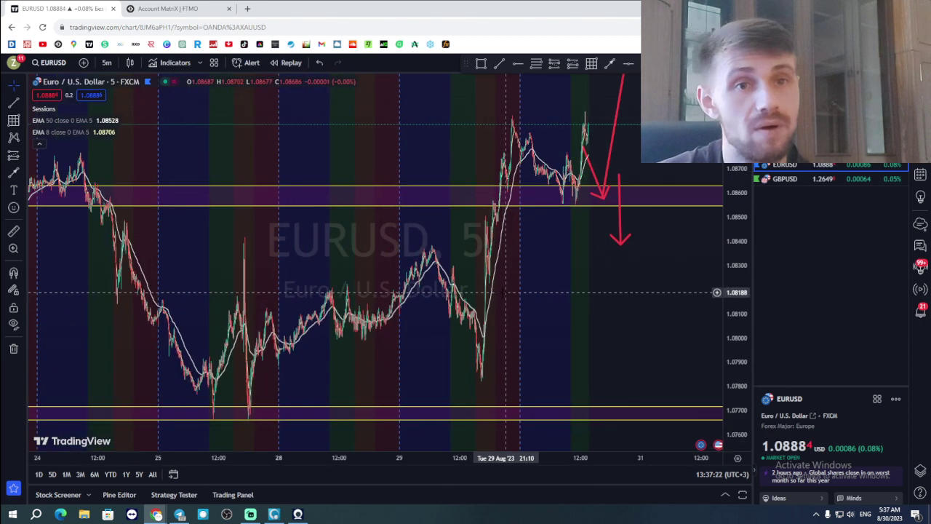